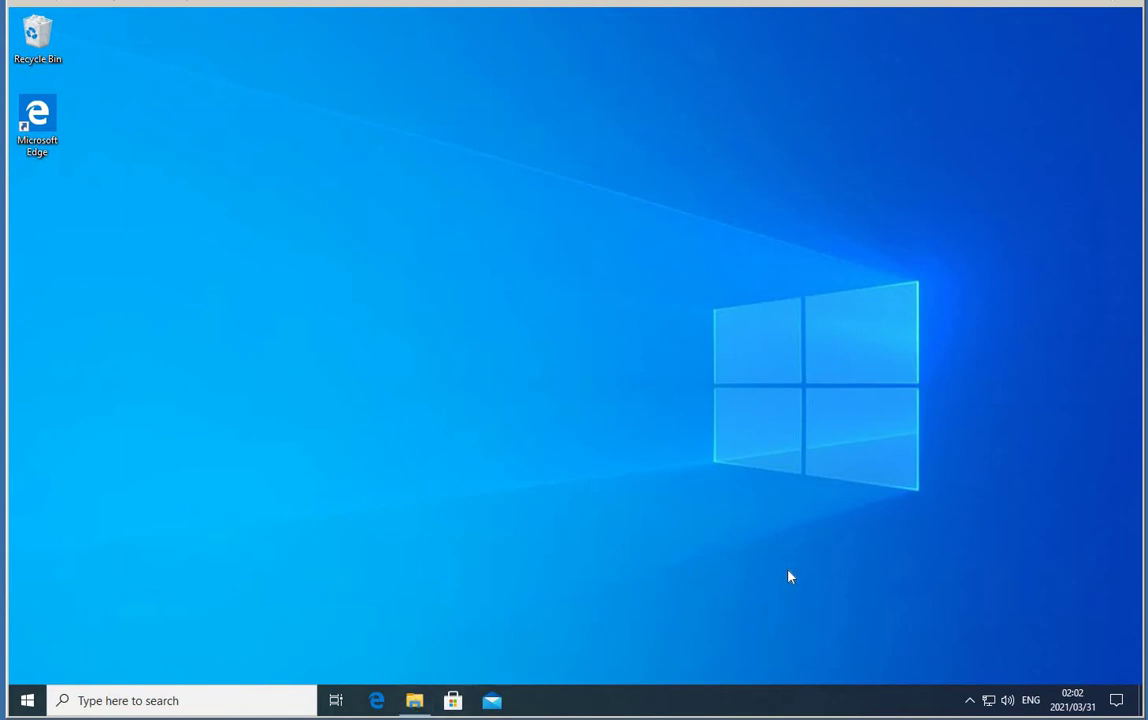
key("super+e")
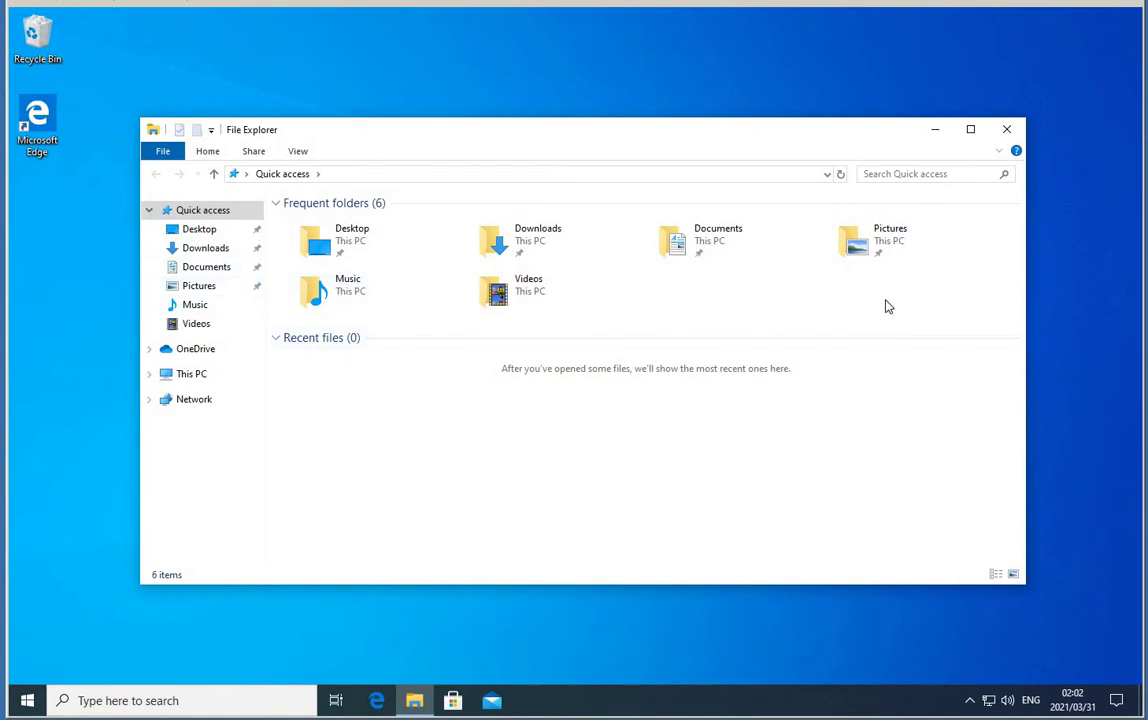
left_click(1006, 133)
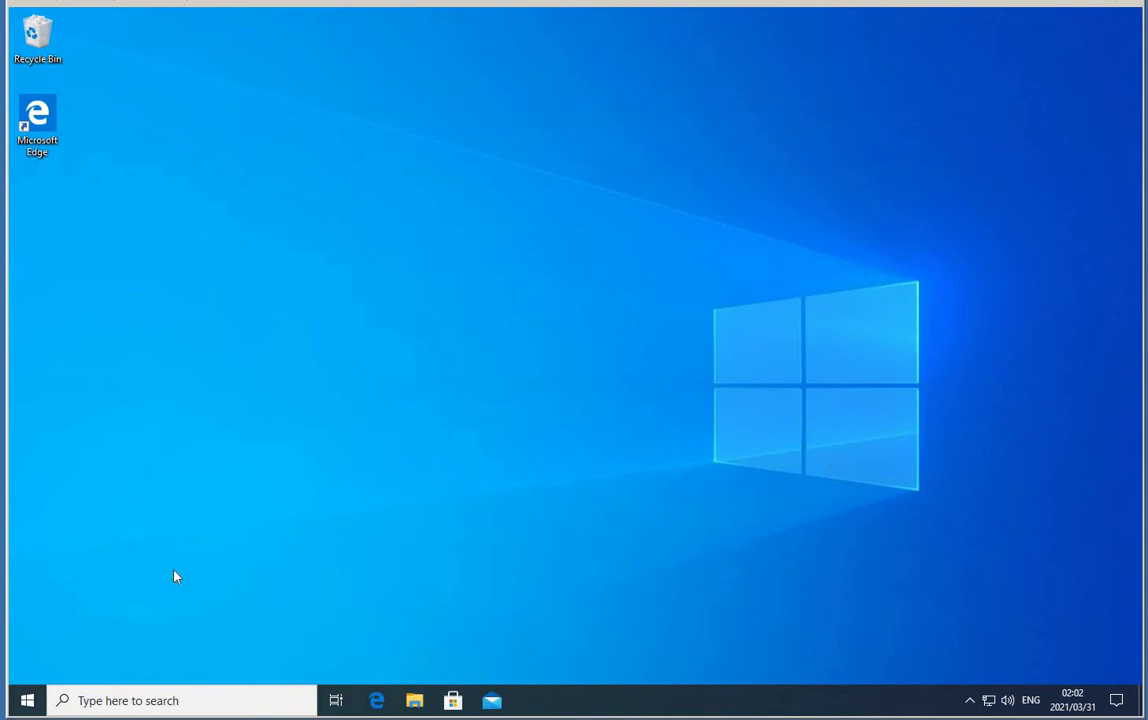
Step: Open the Apps & features page in Windows Settings
left_click(29, 702)
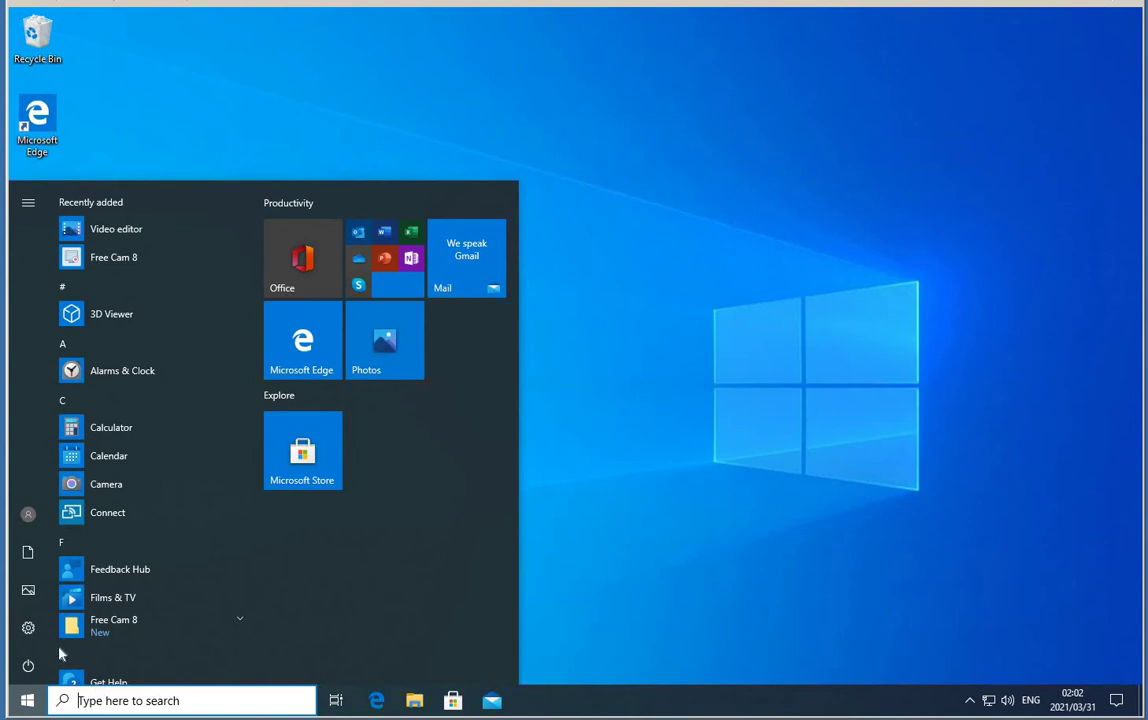
left_click(33, 628)
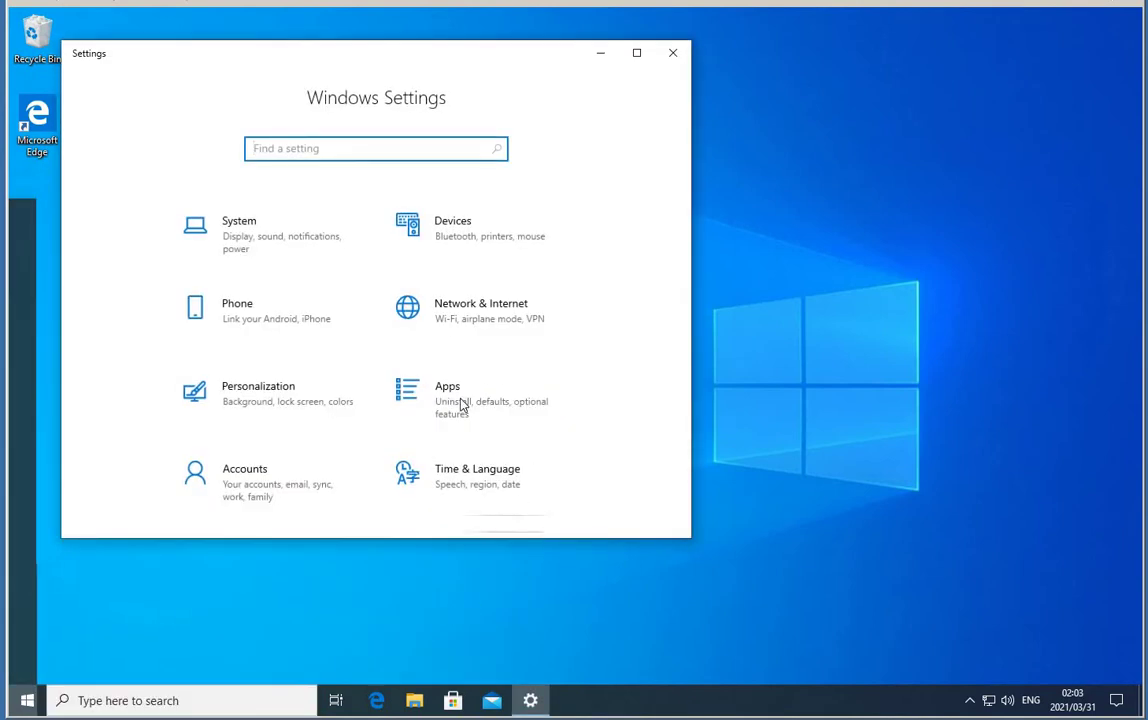
left_click(561, 425)
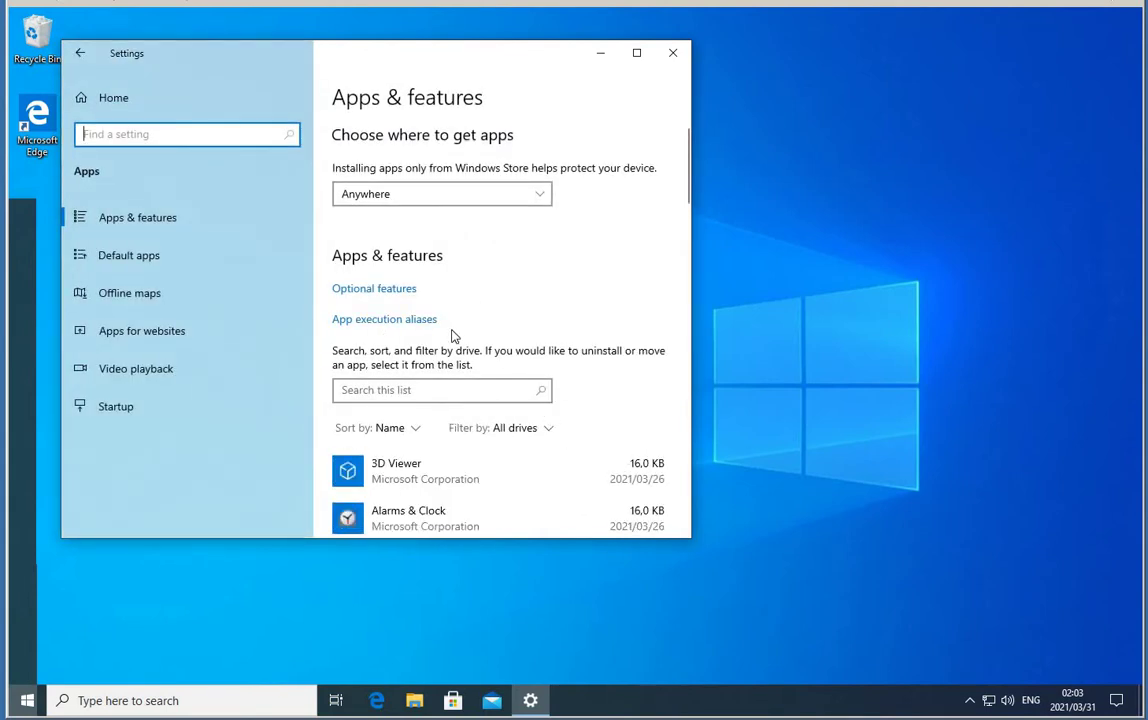
Step: Look through the installed apps list and the related settings on the Apps & features page
scroll(451, 335, "down", 3)
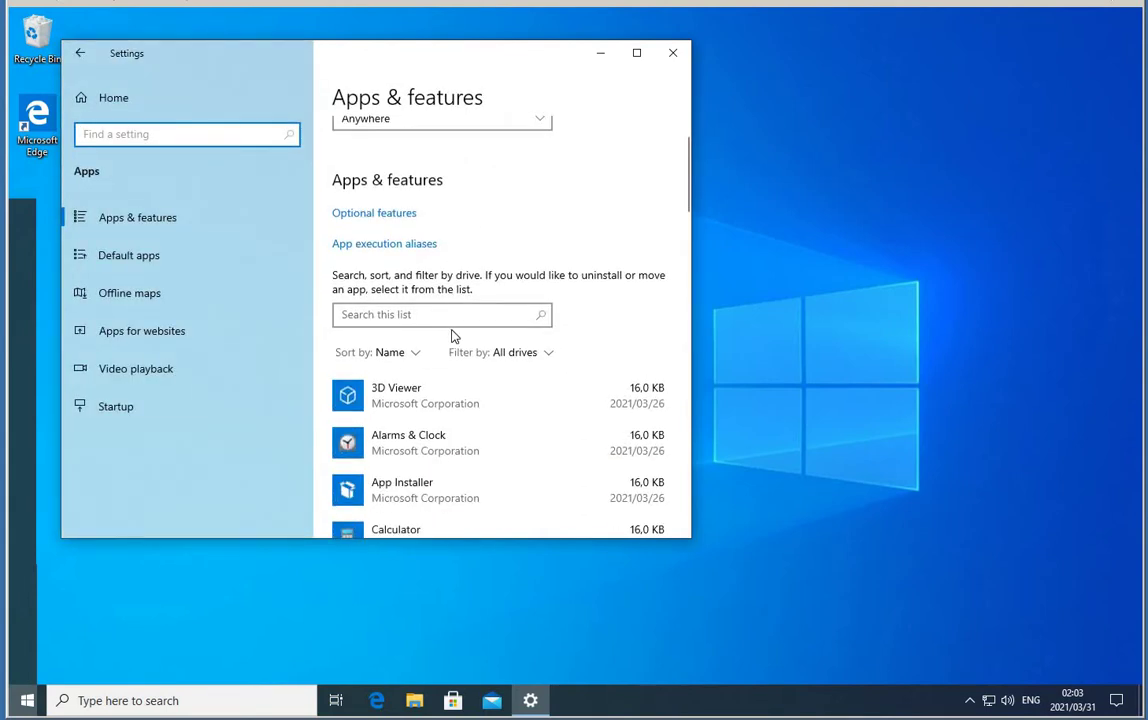
left_click(137, 224)
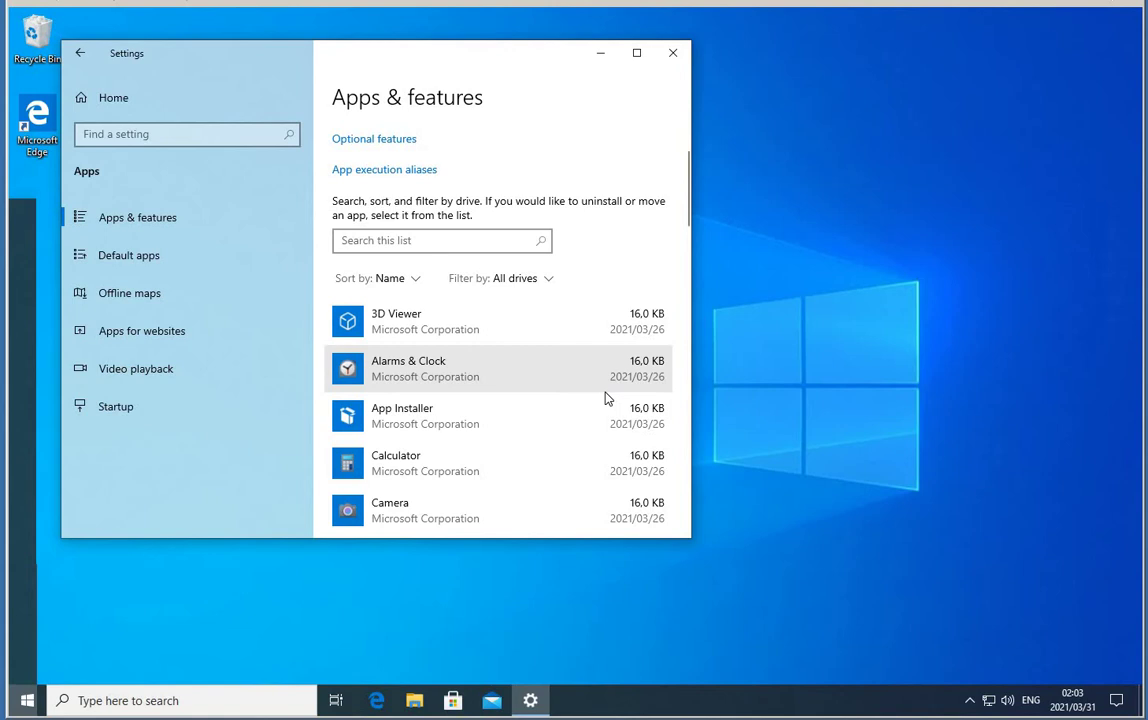
scroll(541, 390, "up", 3)
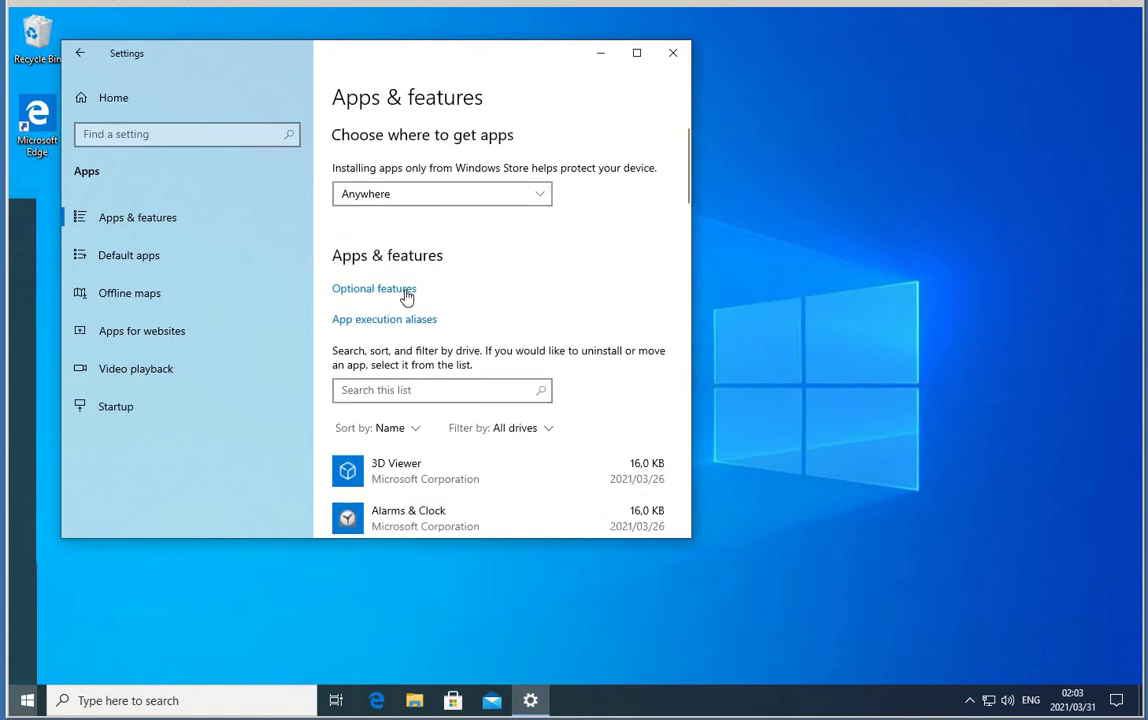
scroll(476, 310, "down", 20)
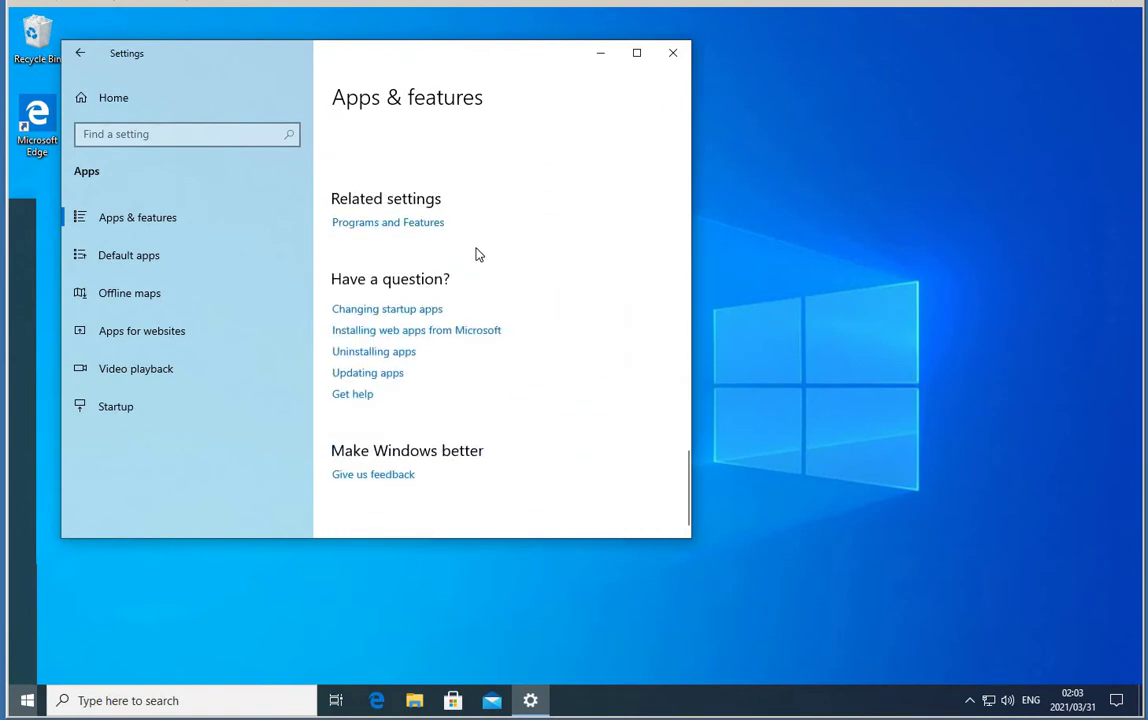
left_click(400, 228)
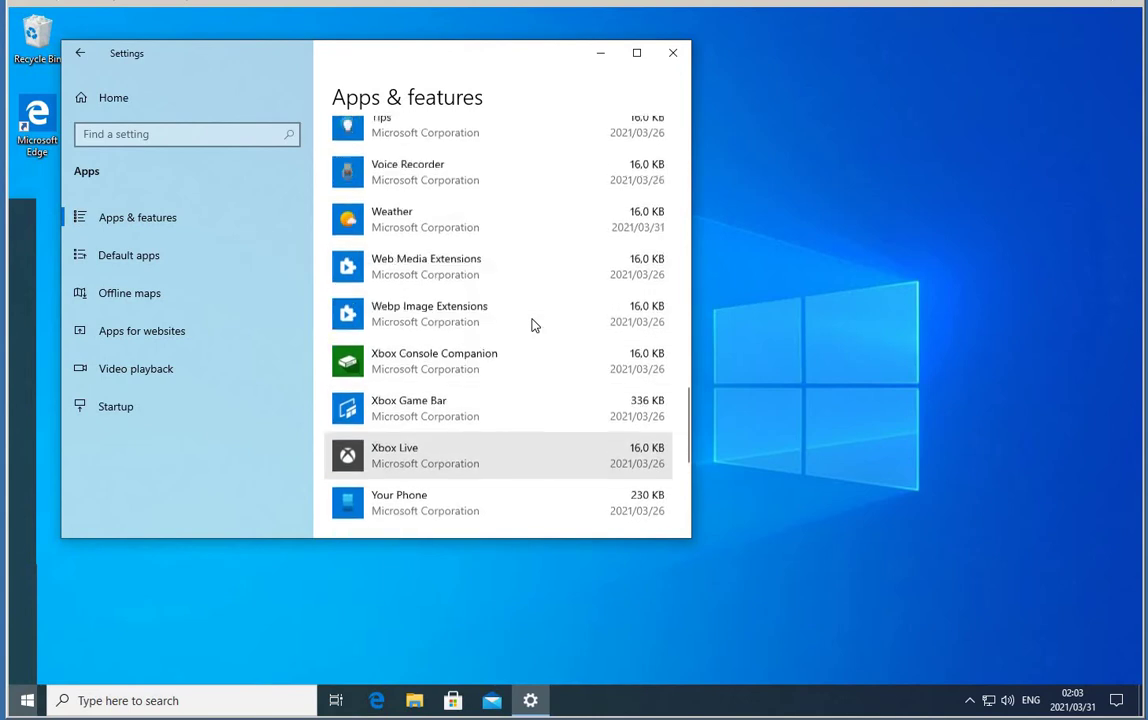
scroll(533, 325, "up", 8)
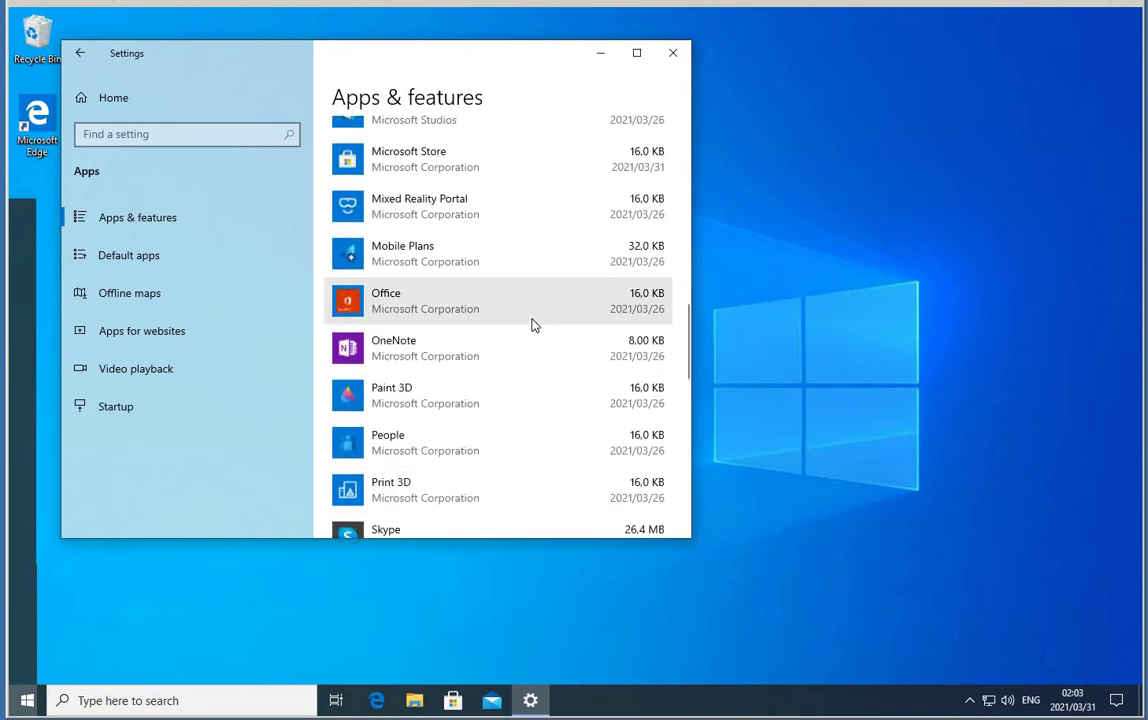
scroll(533, 325, "up", 9)
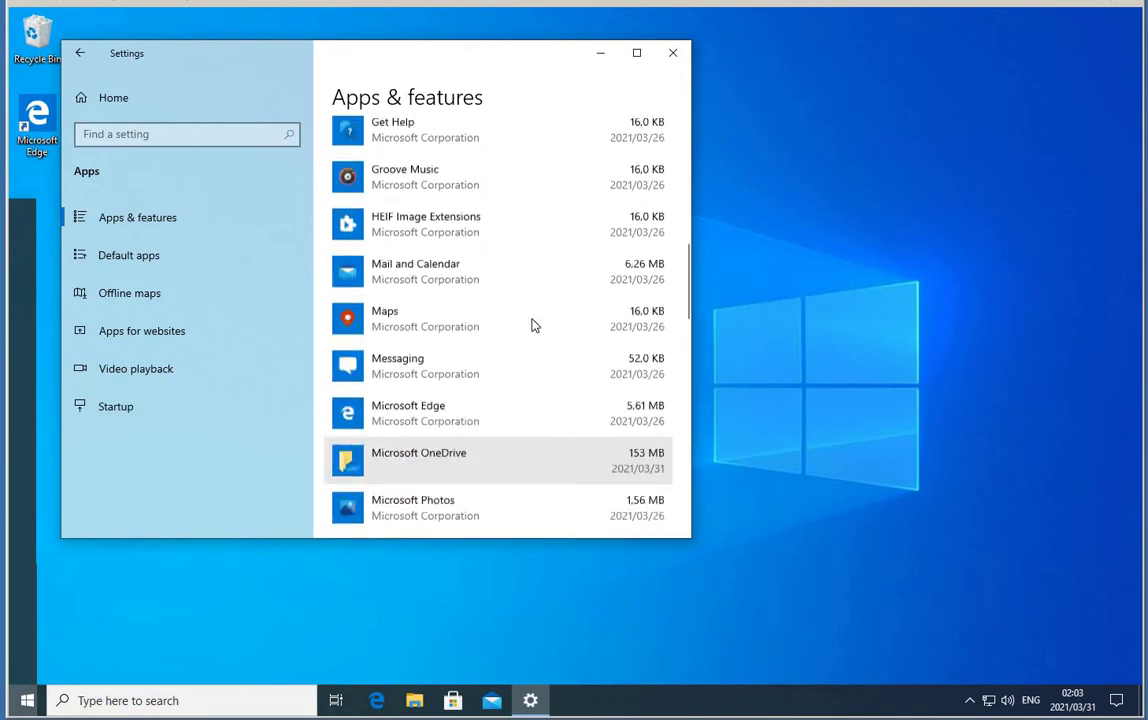
scroll(533, 325, "up", 2)
scroll(533, 325, "down", 10)
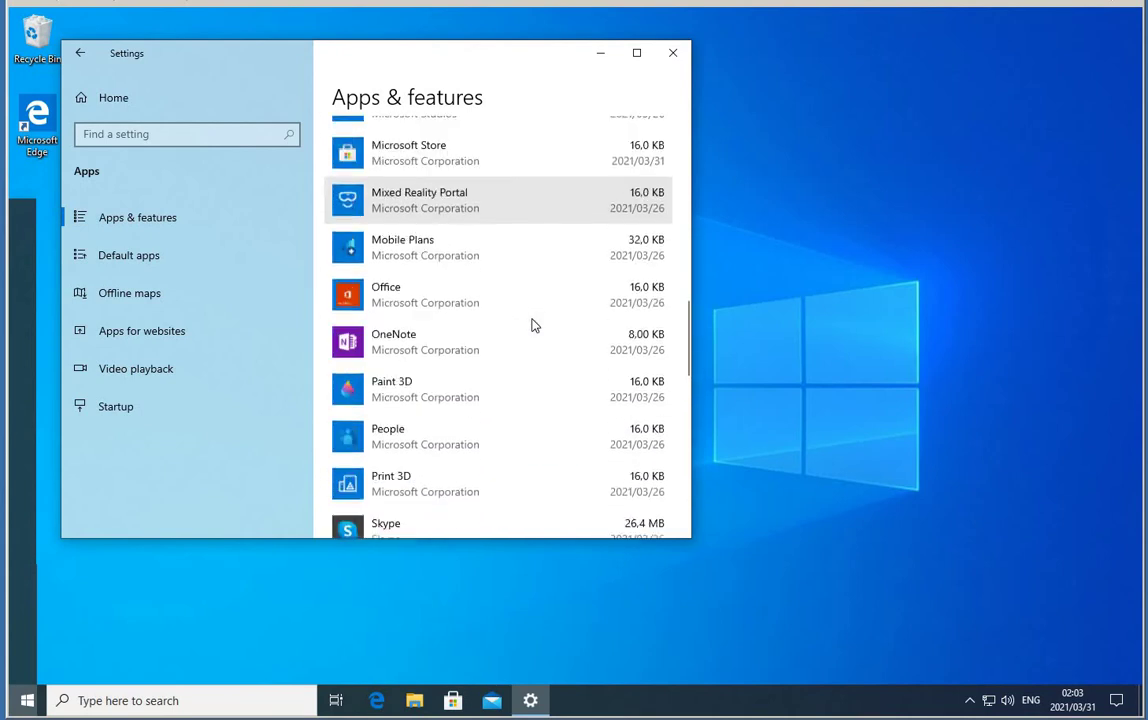
scroll(533, 325, "down", 8)
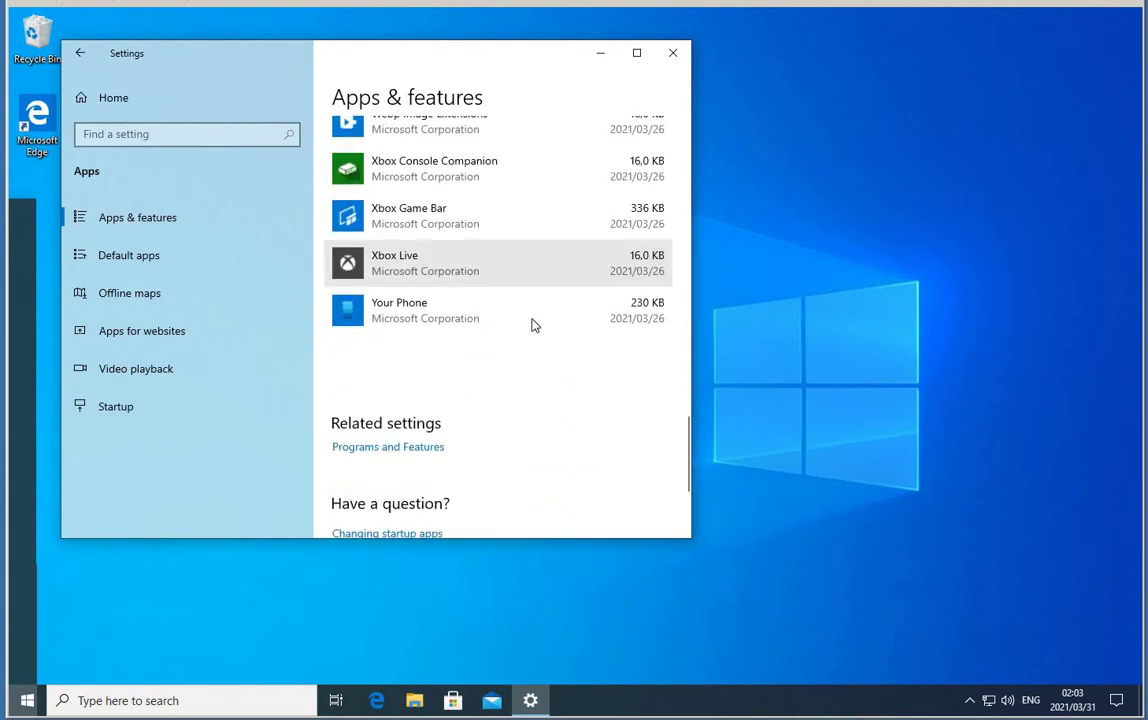
scroll(533, 325, "down", 1)
scroll(533, 325, "up", 3)
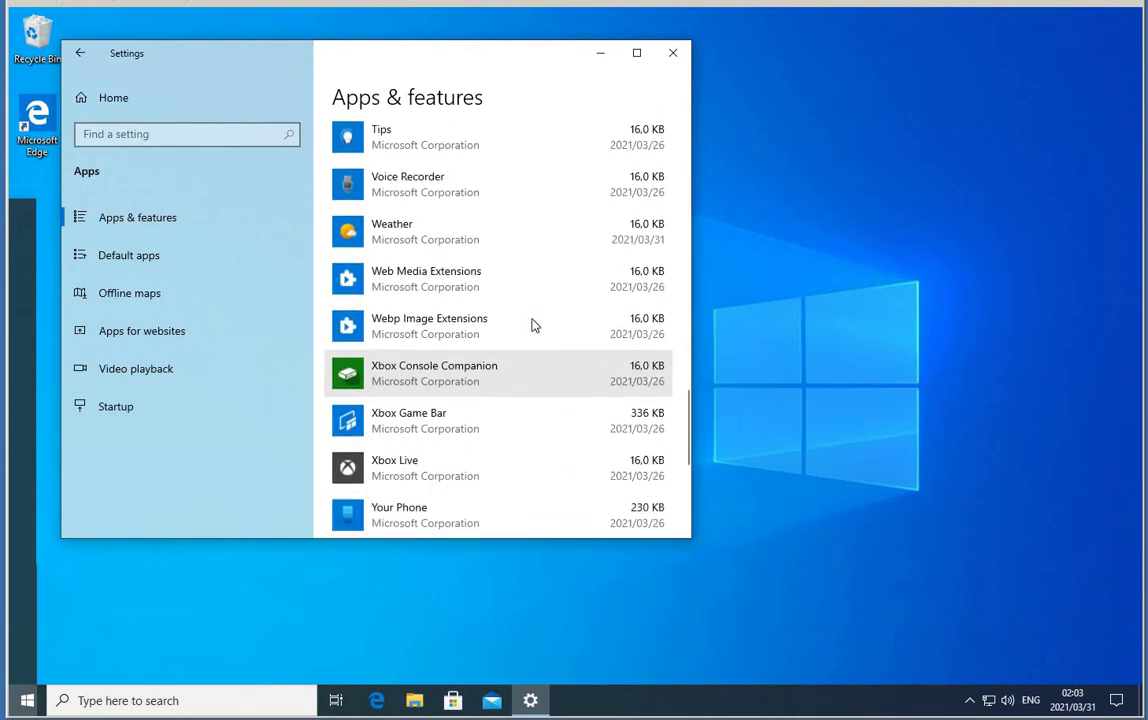
scroll(533, 323, "up", 2)
scroll(525, 335, "down", 1)
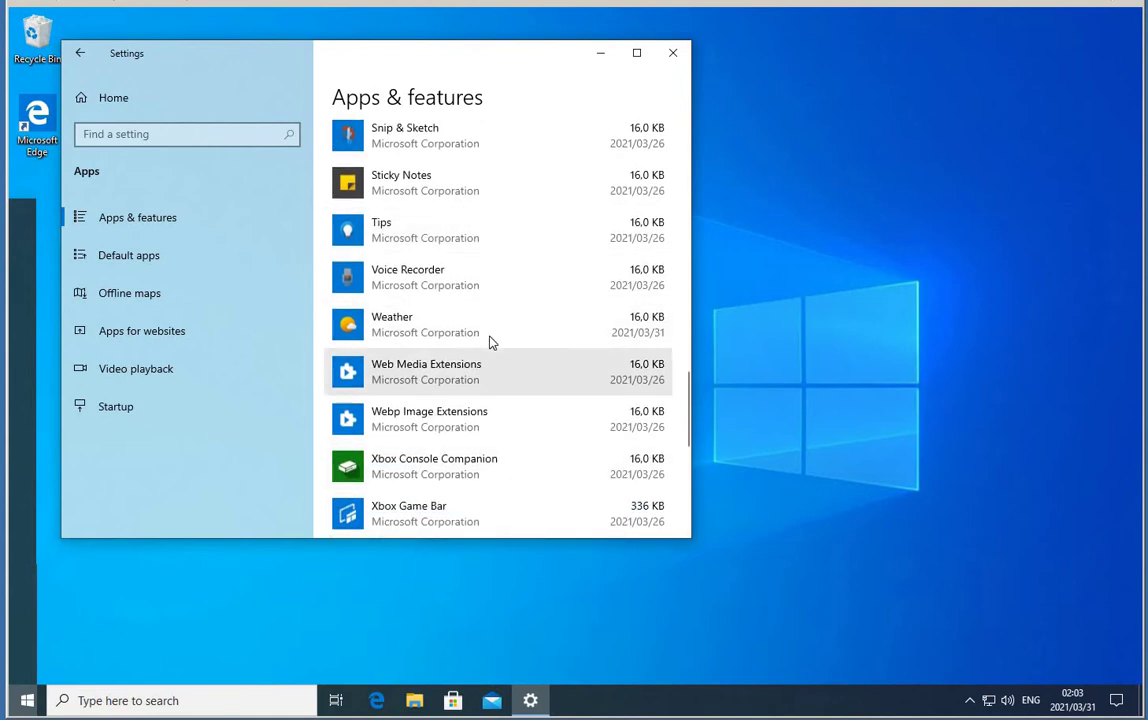
scroll(507, 400, "down", 1)
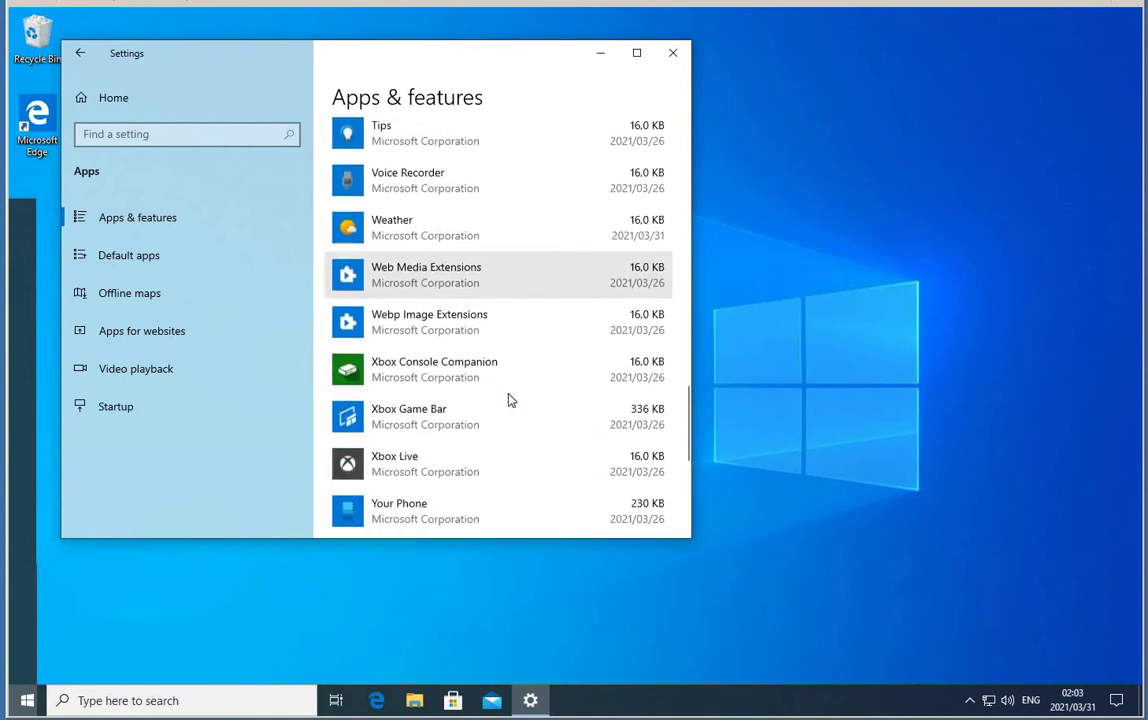
Step: Open the Windows Features dialog by way of Programs and Features in the related settings
scroll(512, 401, "down", 4)
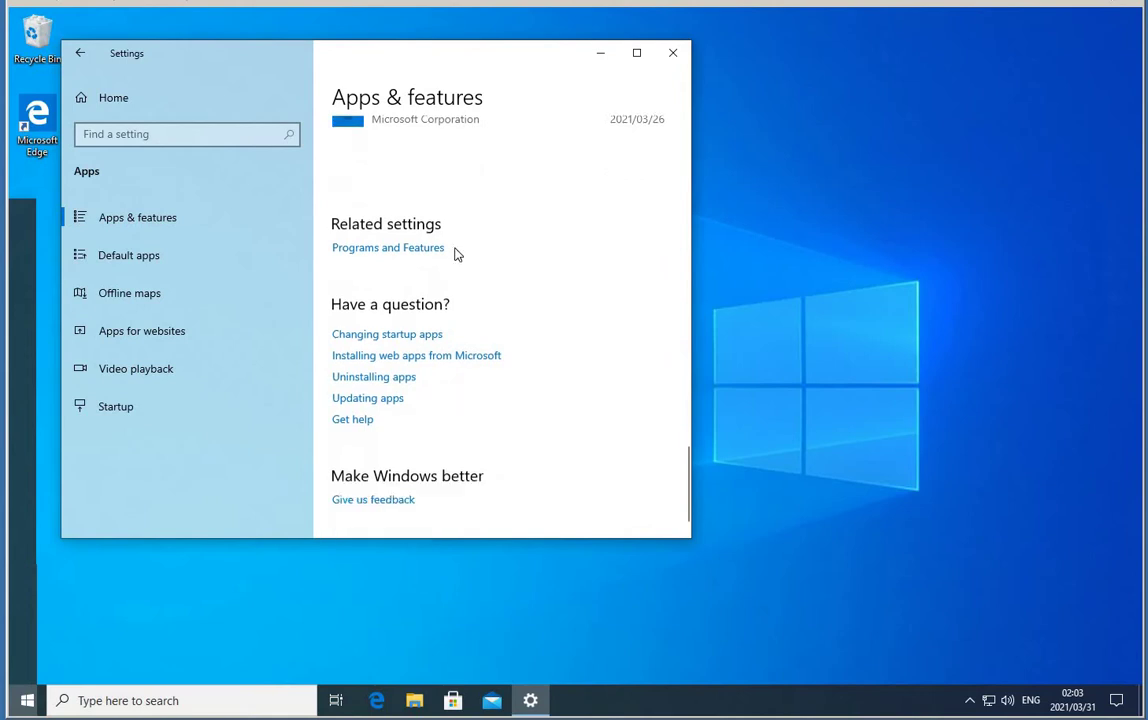
left_click(445, 224)
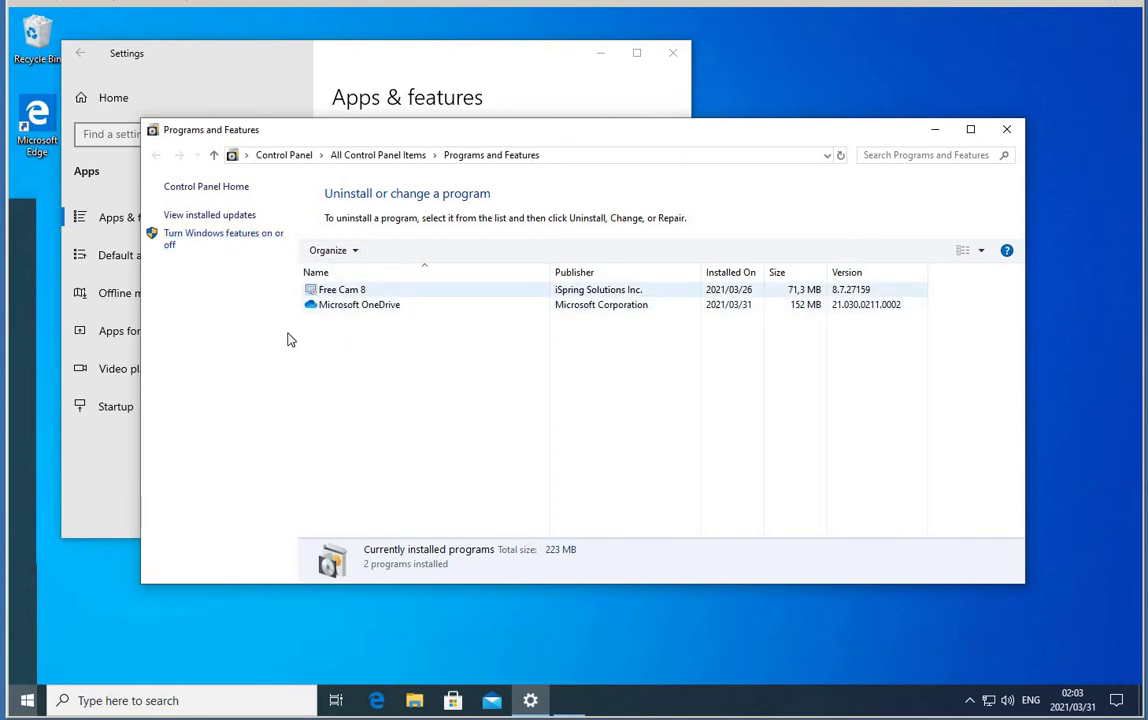
left_click(204, 216)
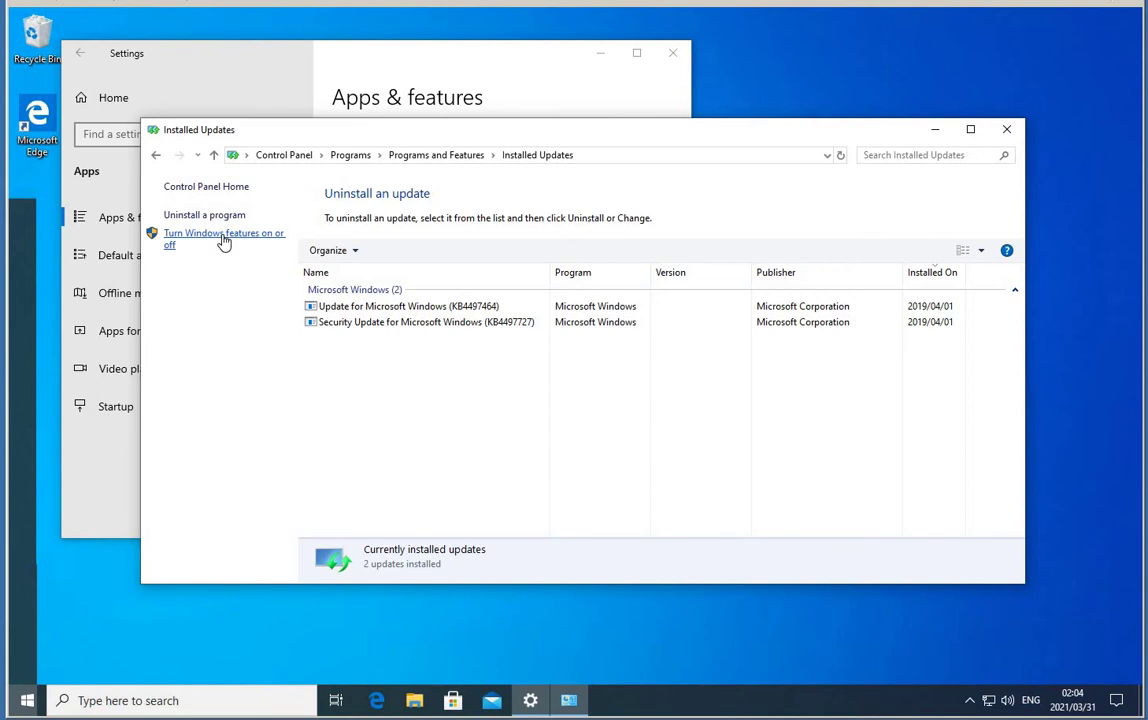
left_click(224, 238)
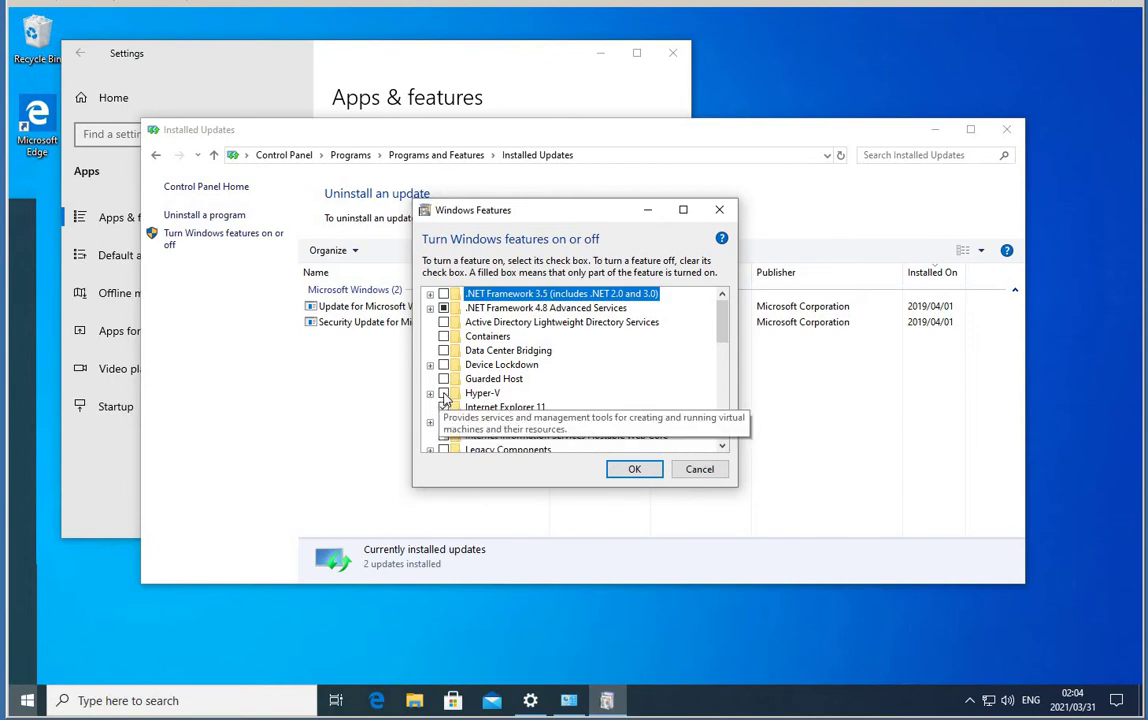
Step: Enable the Hyper-V feature with its Management Tools, and include Hyper-V Services under Hyper-V Platform
left_click(445, 395)
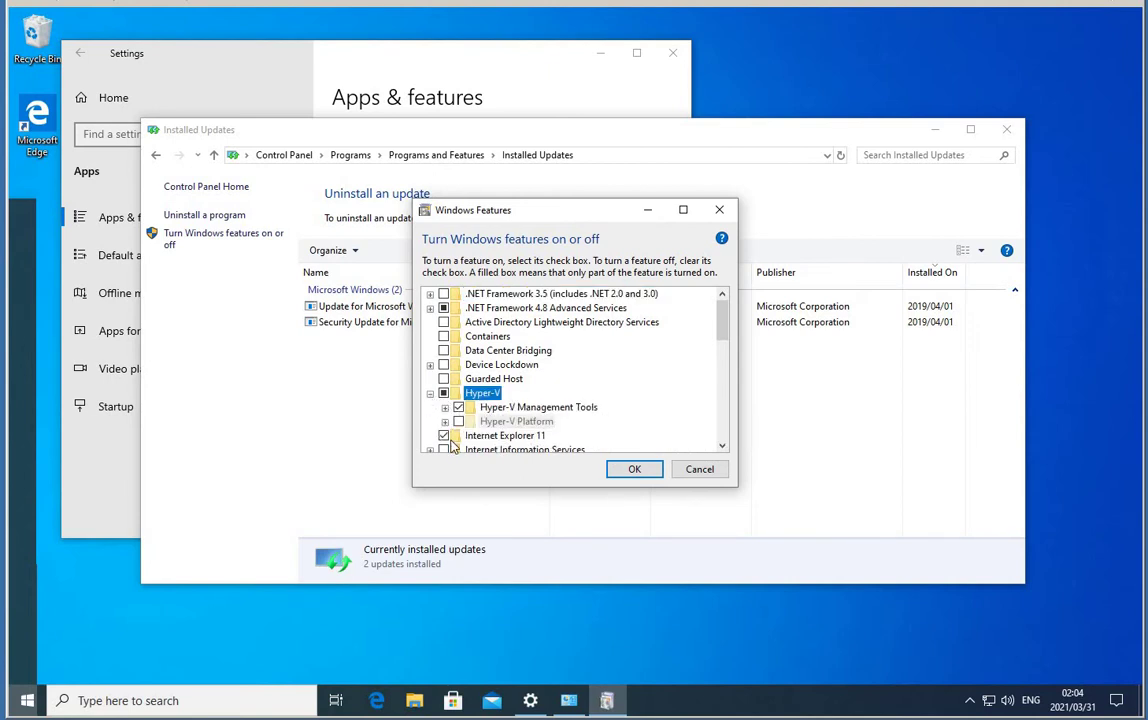
left_click(445, 421)
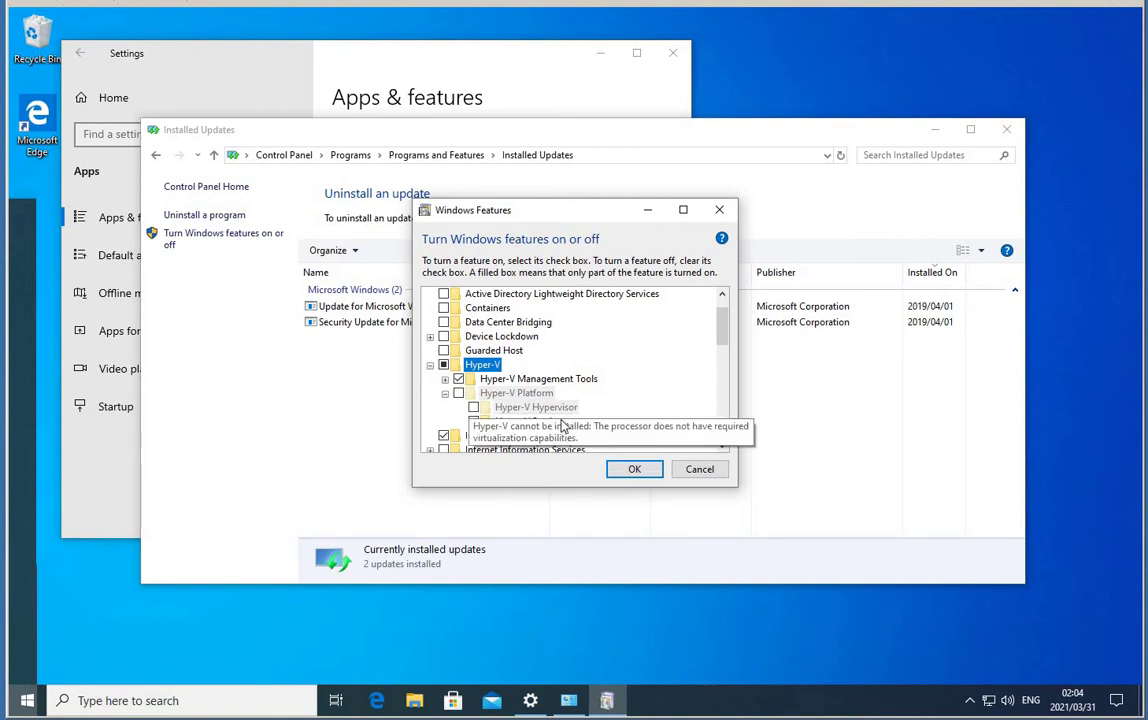
left_click(474, 420)
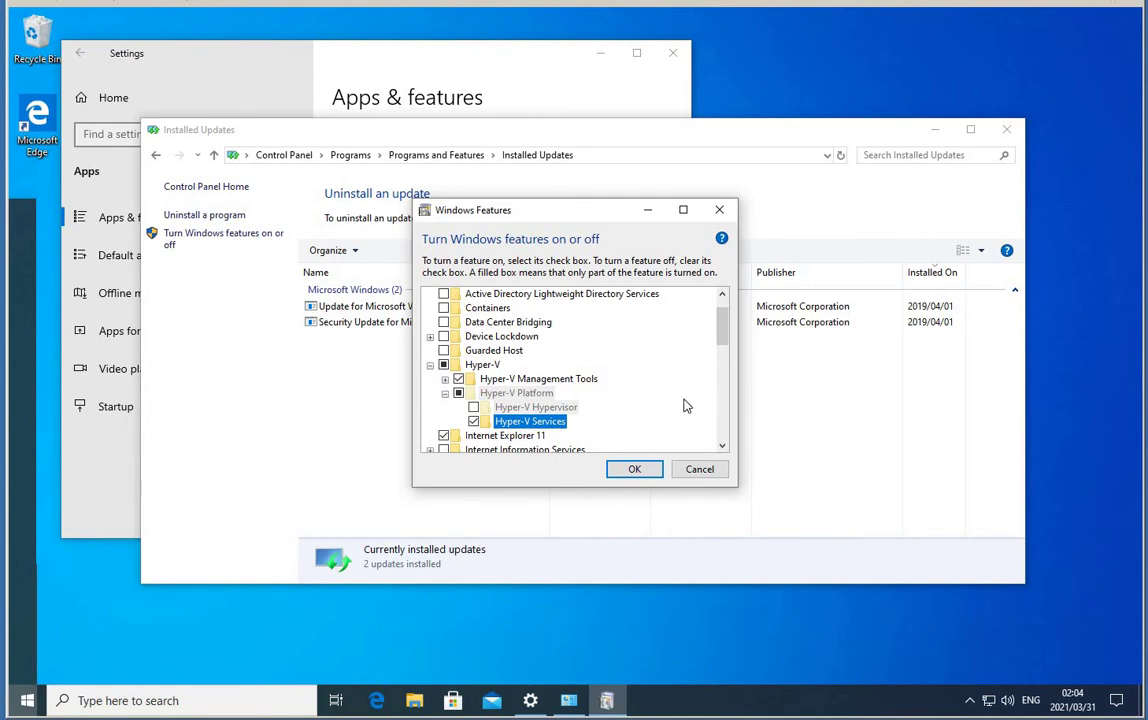
Step: Enable the Windows Hypervisor Platform feature in the Windows features list
scroll(680, 400, "down", 1)
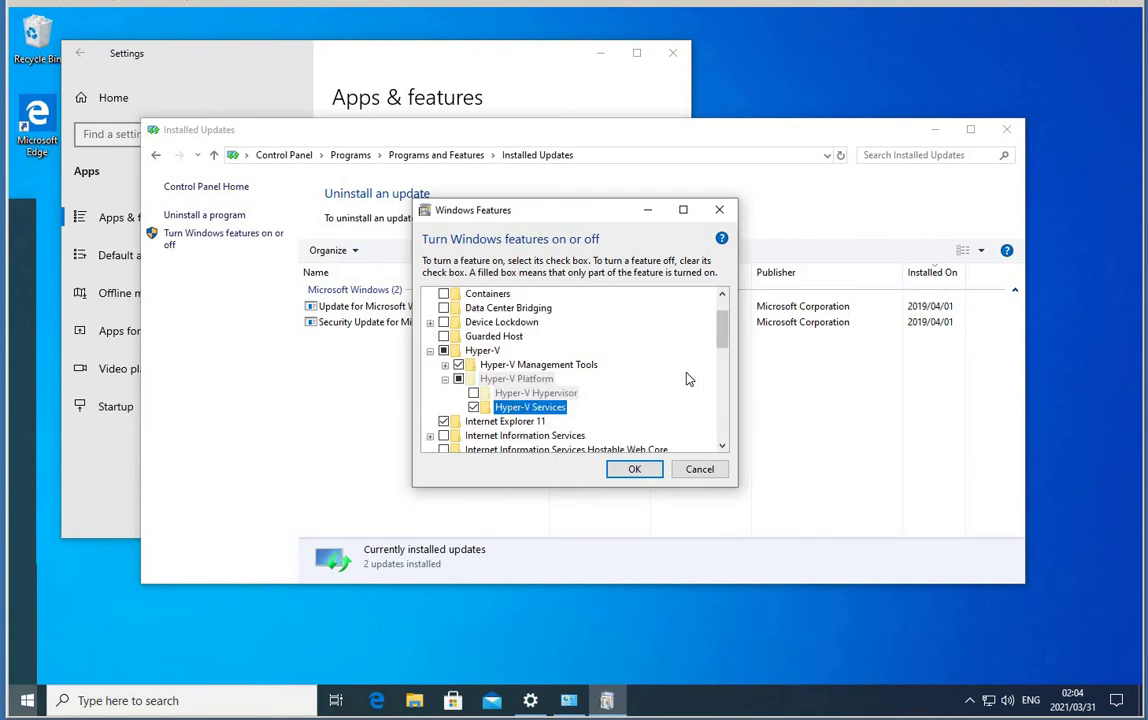
scroll(689, 390, "down", 5)
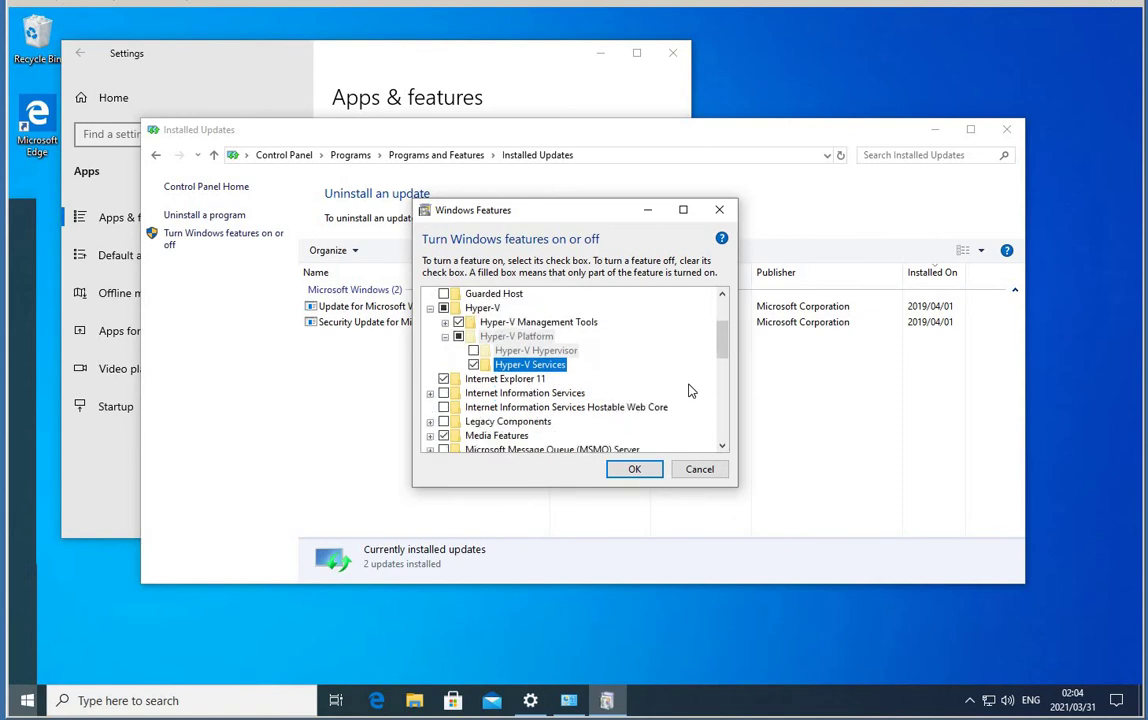
scroll(689, 390, "down", 4)
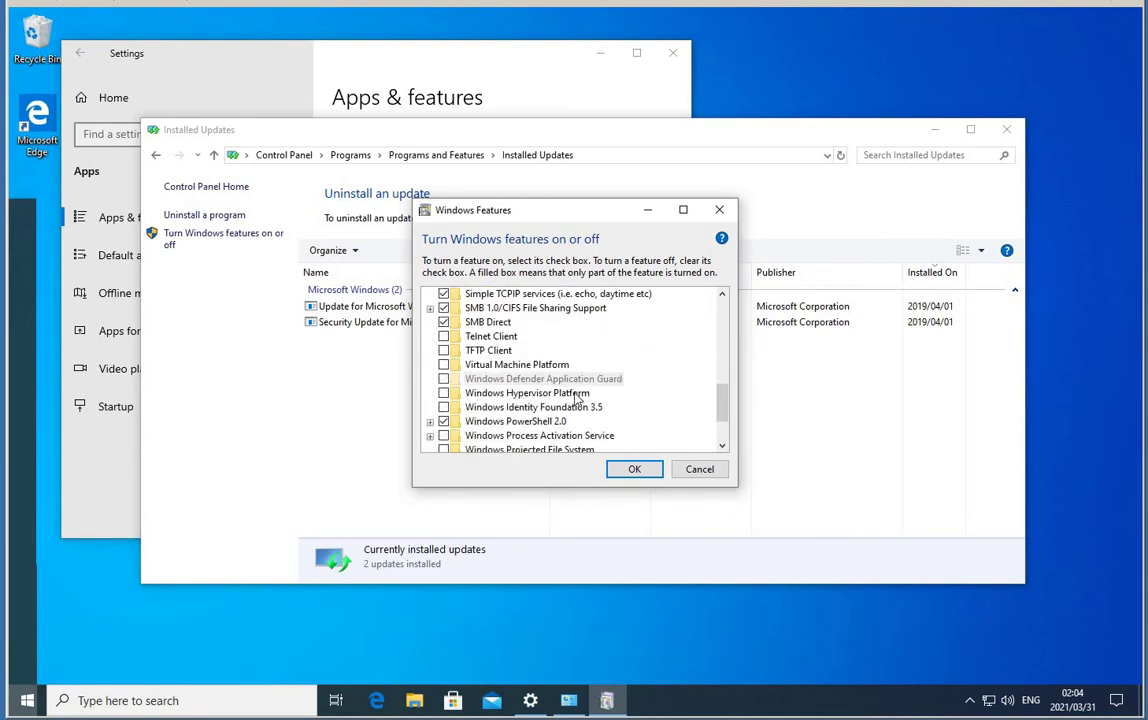
left_click(465, 393)
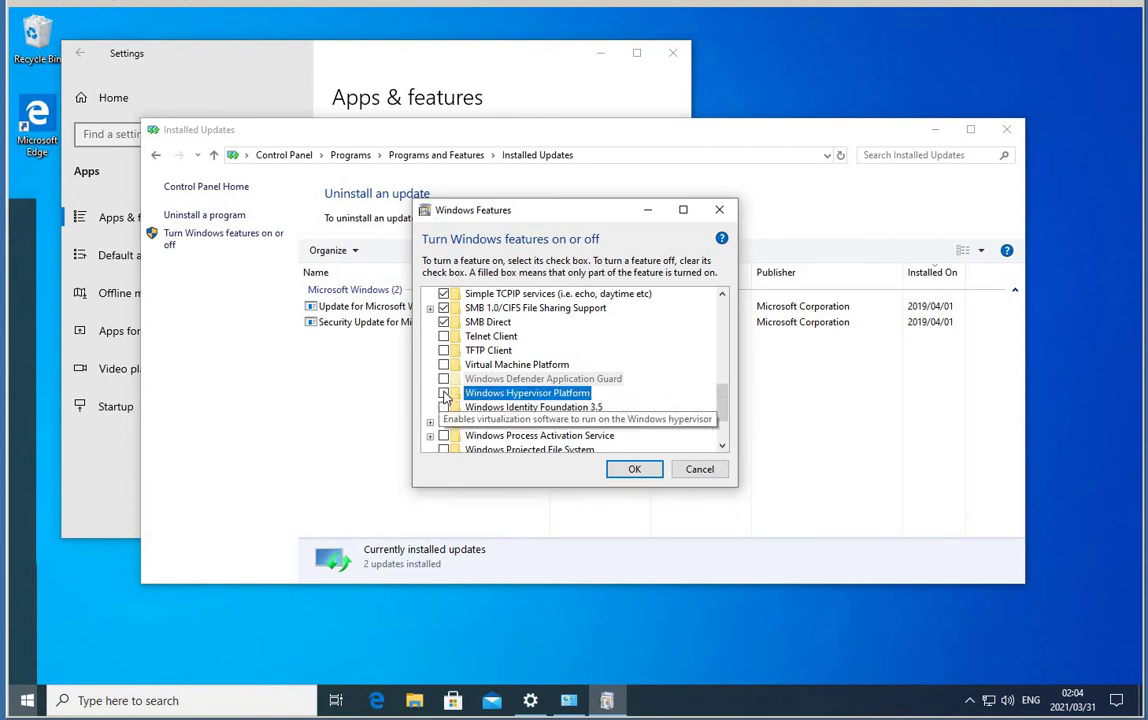
left_click(443, 393)
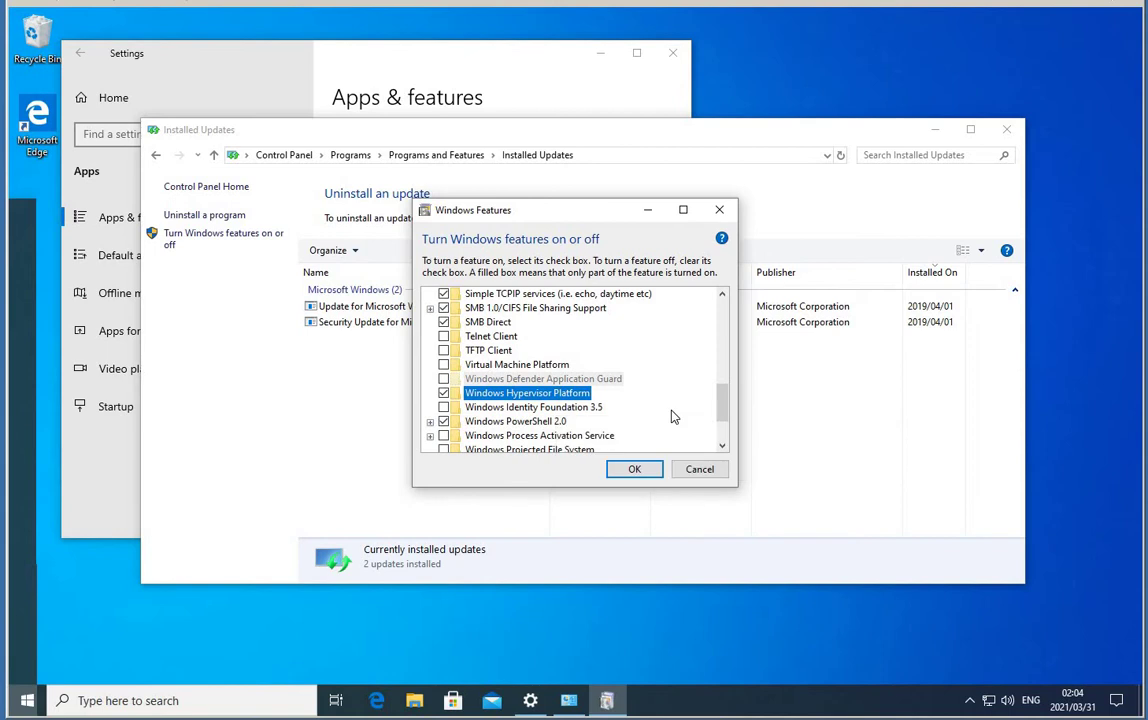
Step: Check the remaining Windows features and enable Virtual Machine Platform
scroll(672, 417, "down", 1)
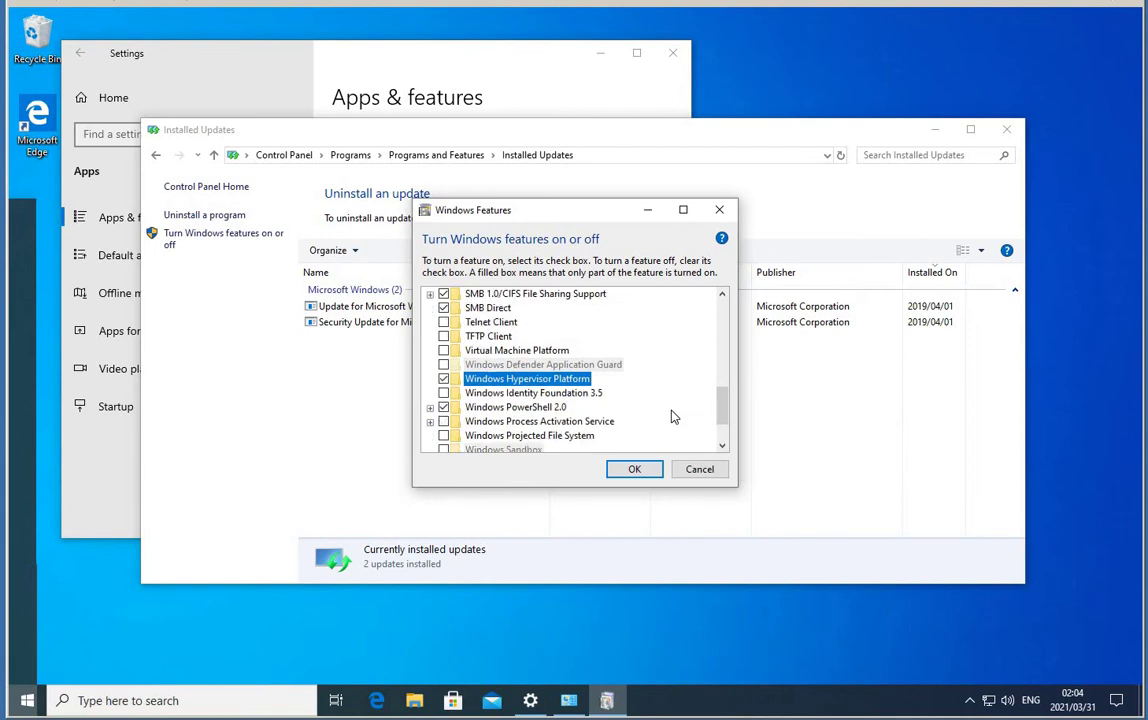
scroll(671, 412, "down", 2)
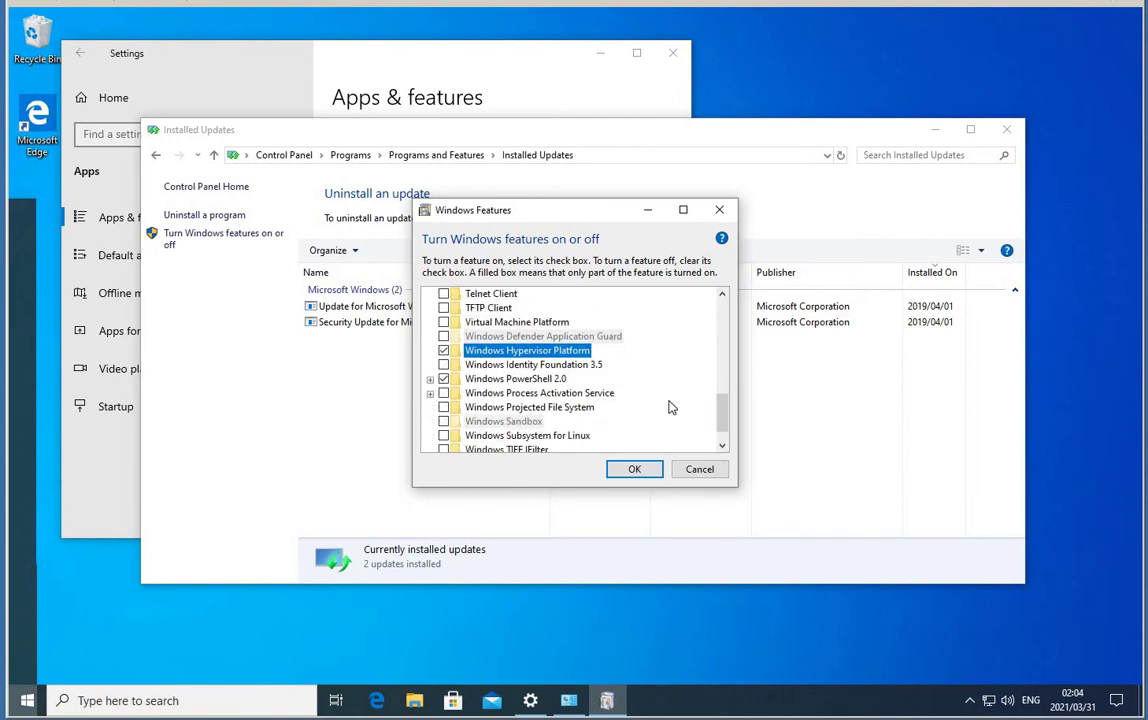
scroll(672, 407, "down", 2)
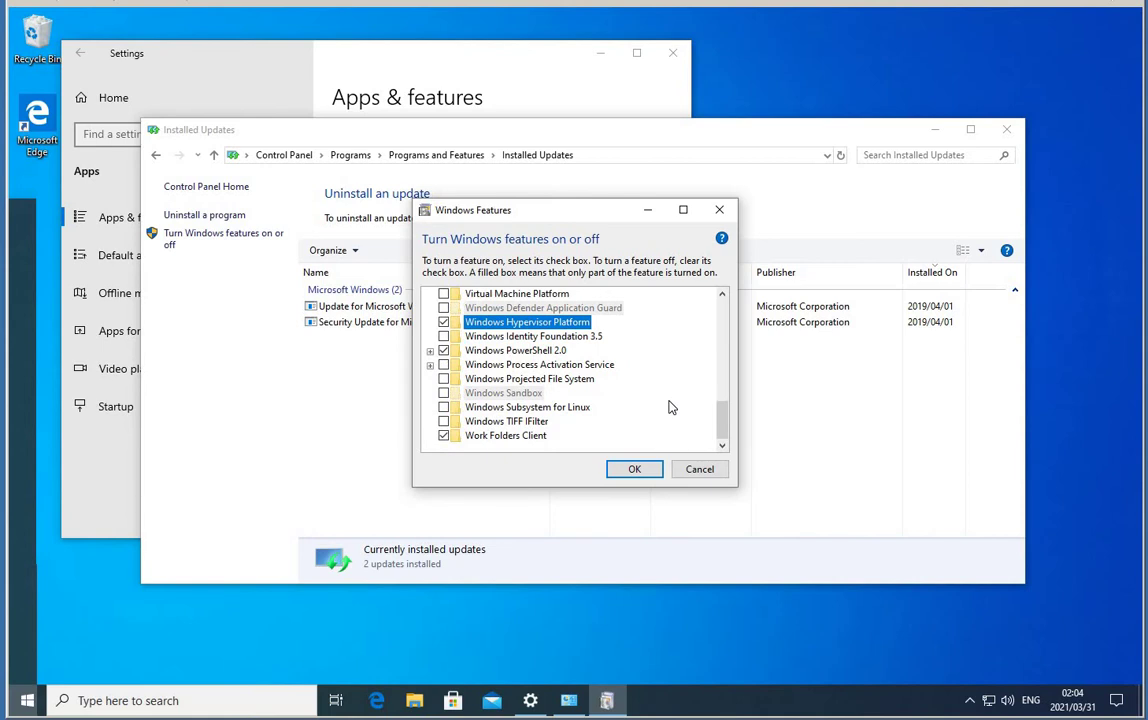
scroll(672, 407, "up", 2)
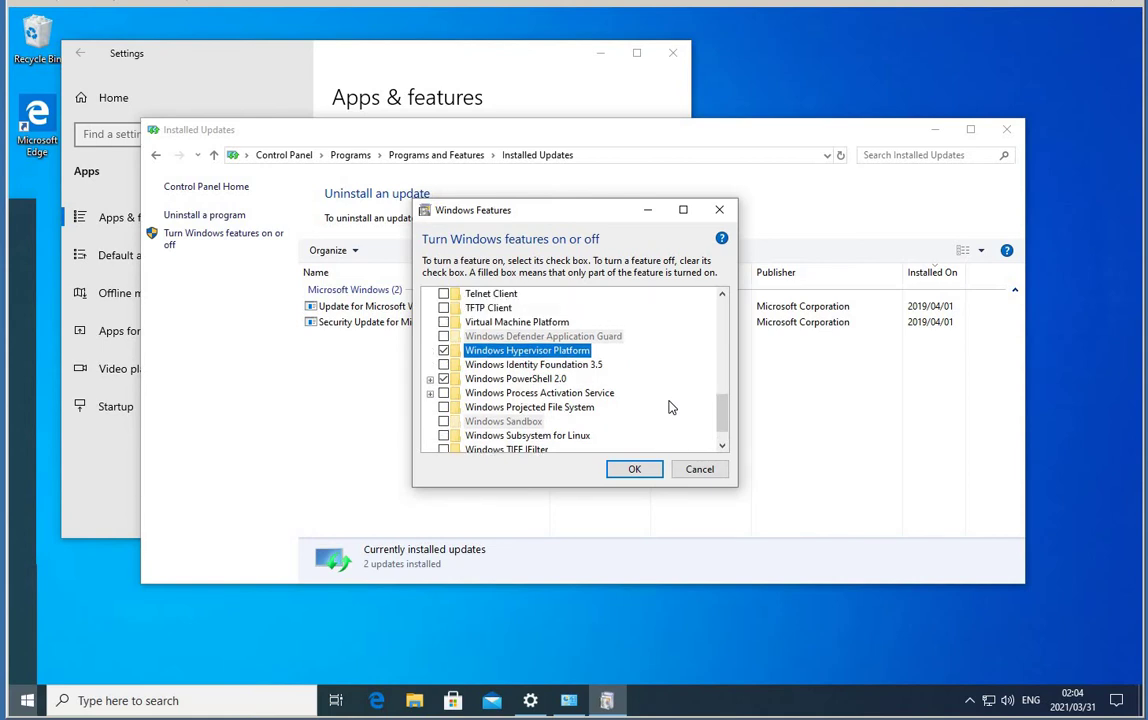
scroll(671, 407, "up", 8)
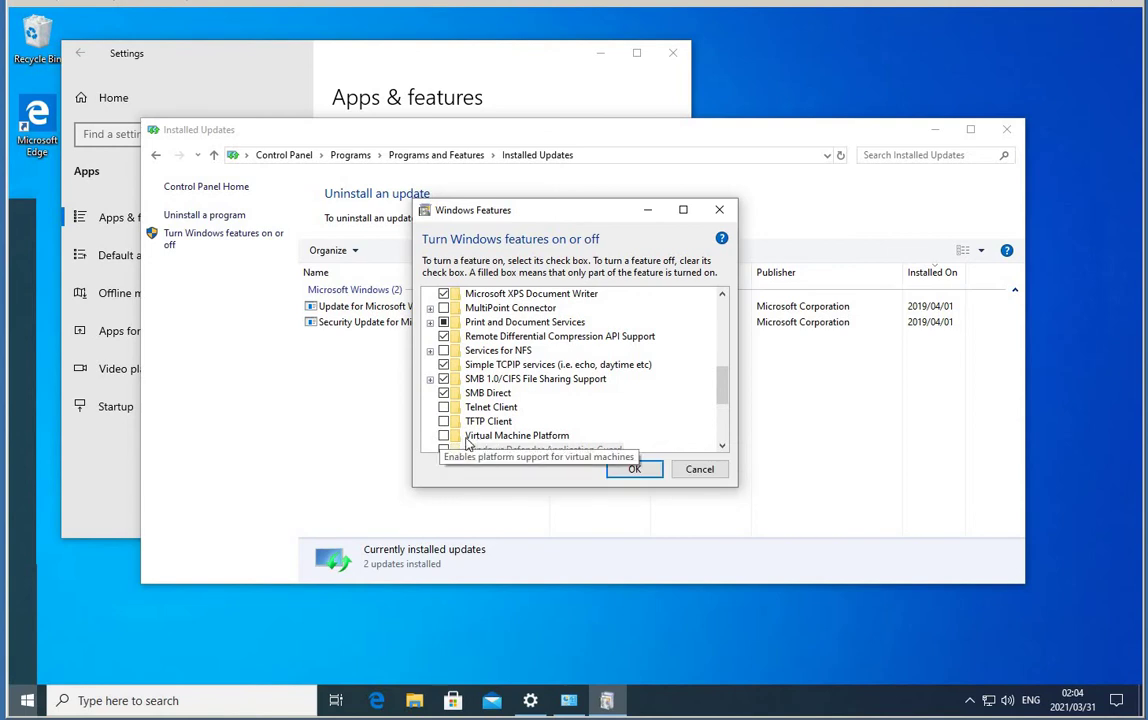
left_click(444, 436)
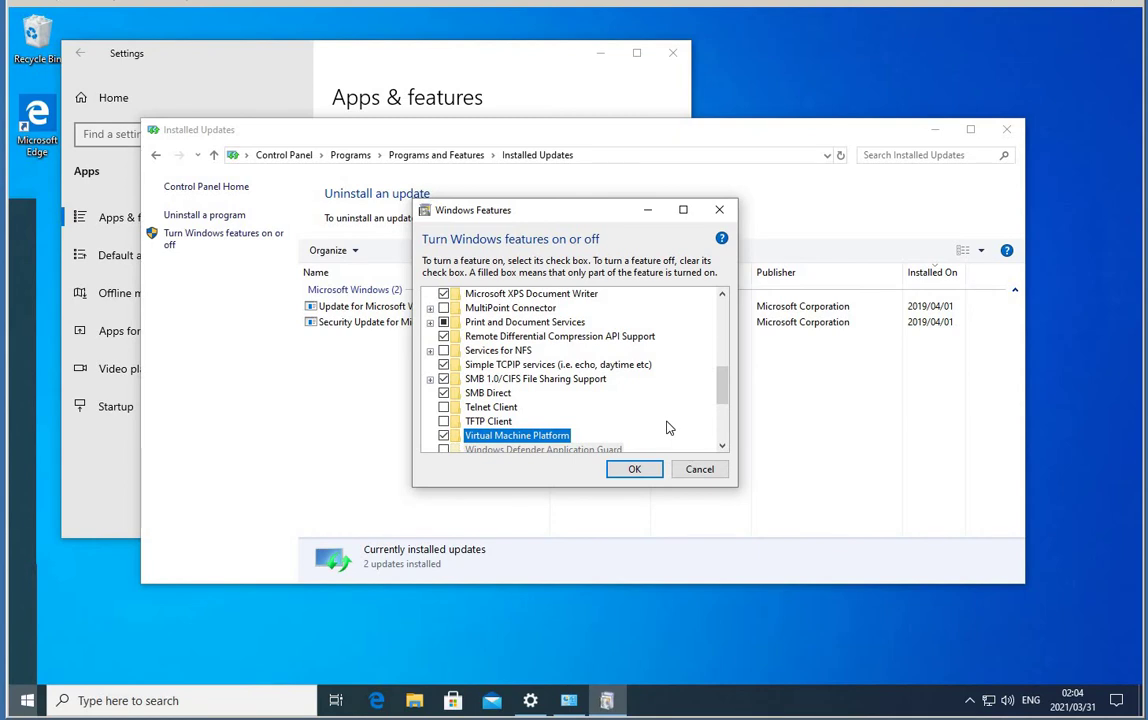
Step: Review the selected Windows features from Virtual Machine Platform back to Hyper-V, and apply the selection
scroll(669, 428, "up", 3)
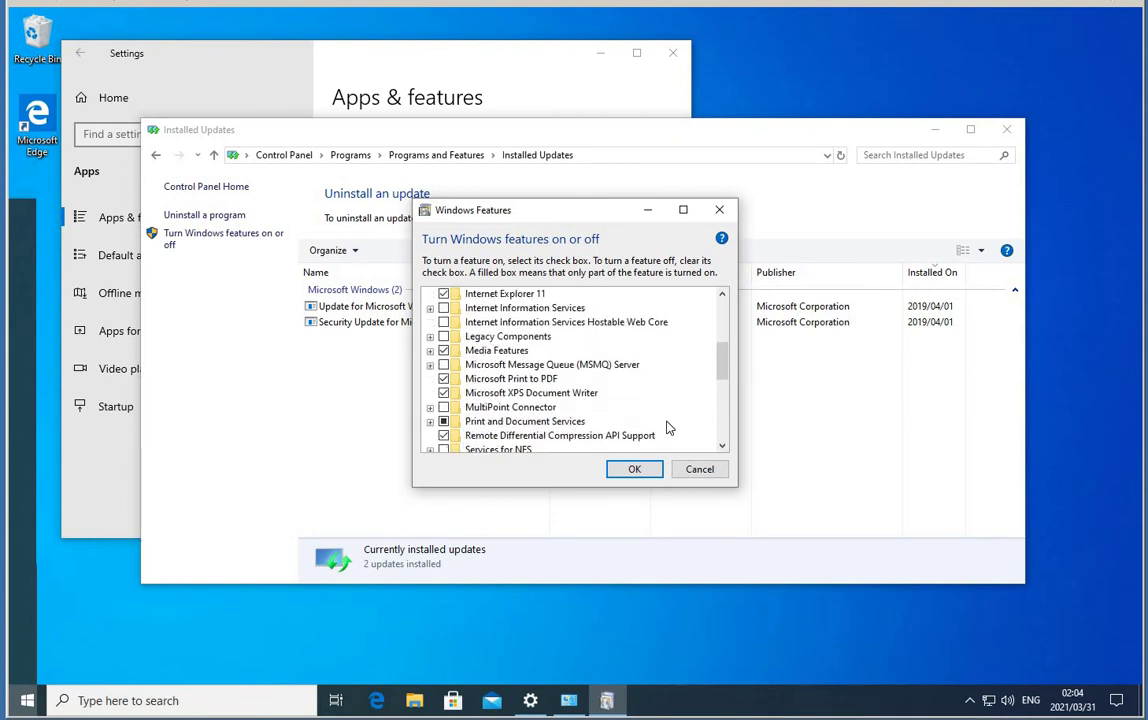
scroll(669, 428, "up", 3)
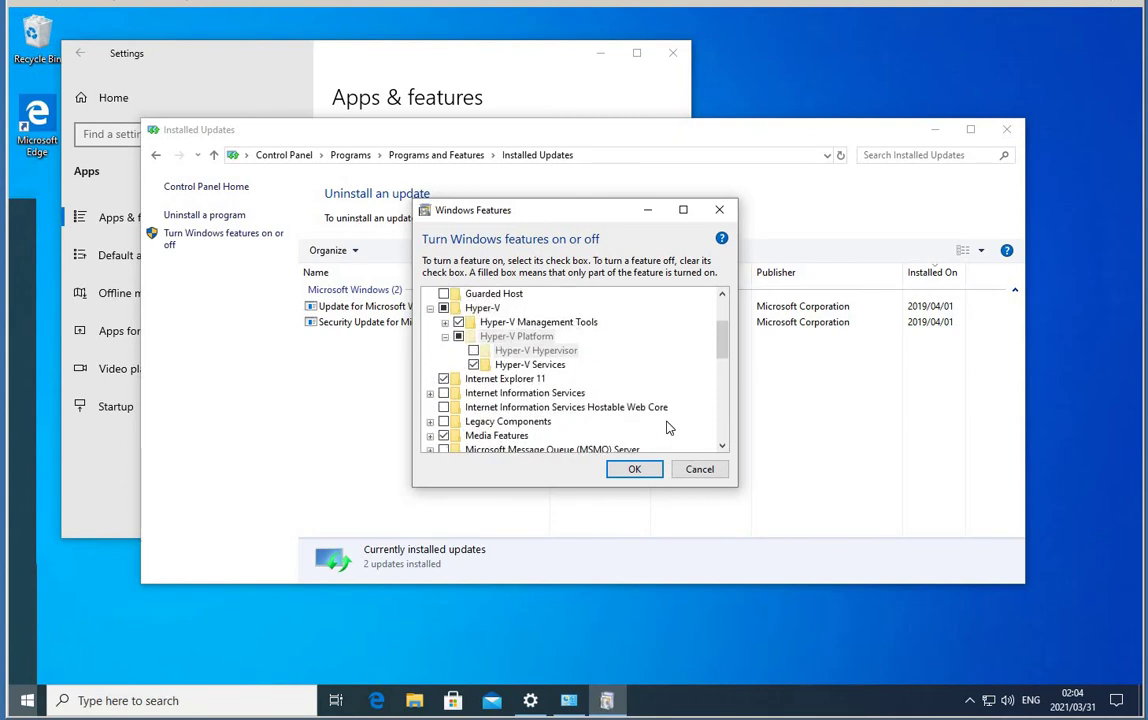
scroll(669, 428, "up", 1)
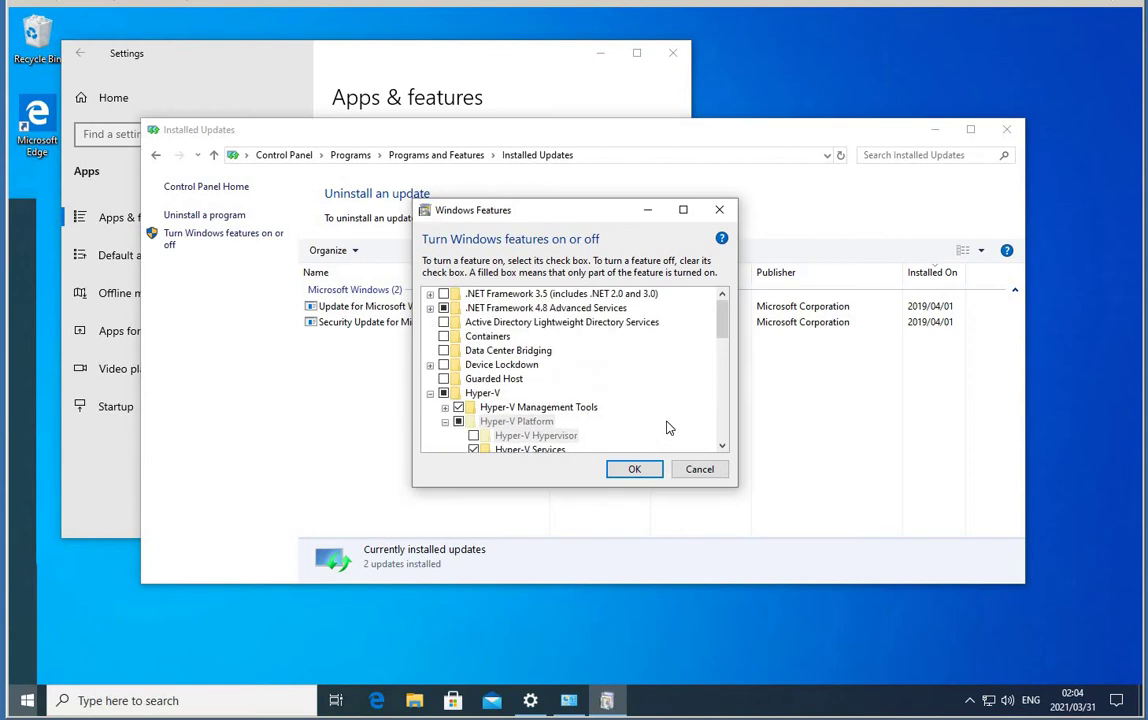
scroll(669, 428, "down", 2)
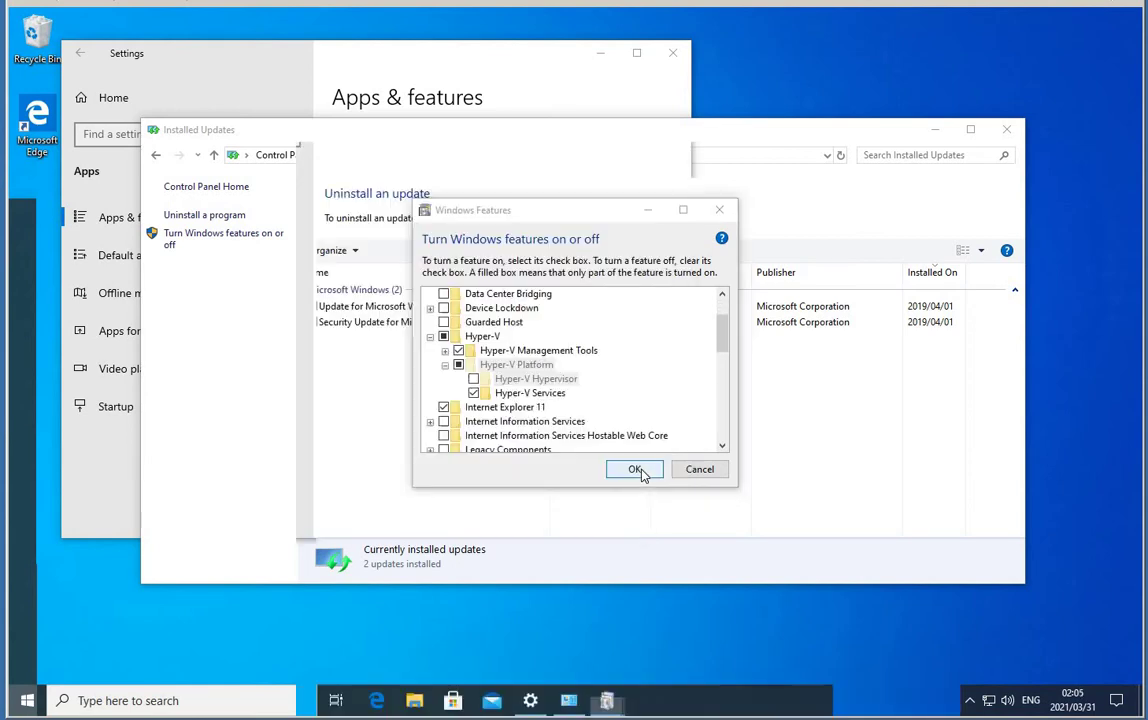
left_click(640, 472)
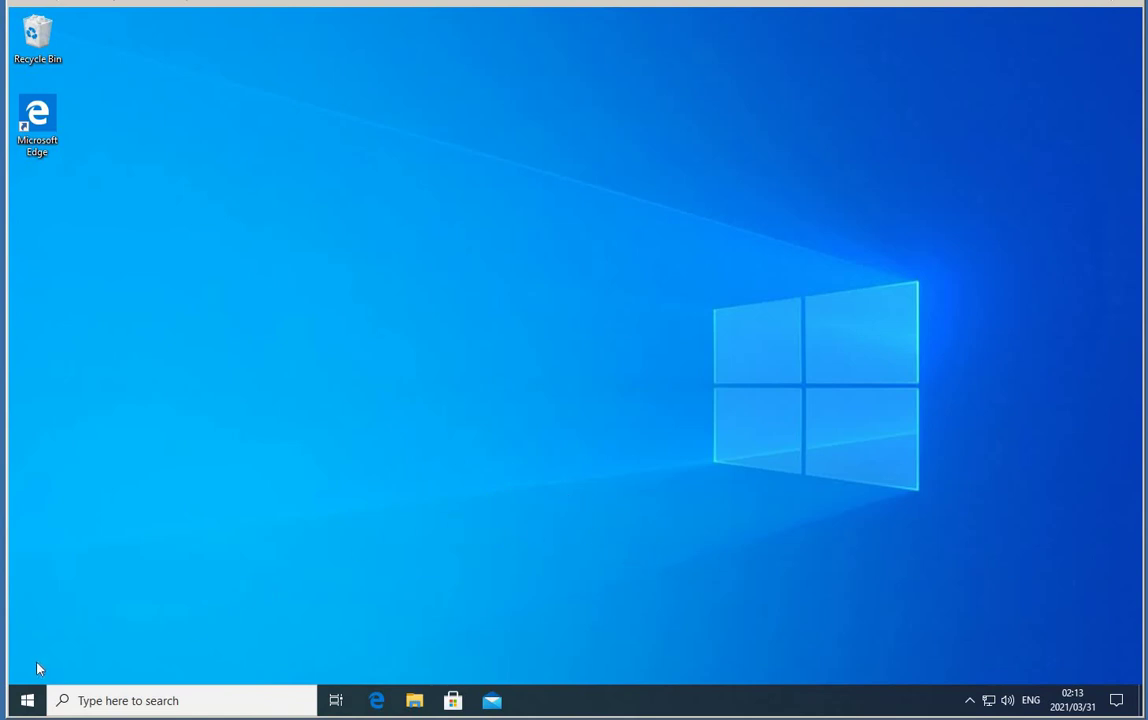
Step: Search Windows for "hyper", check the local server in Hyper-V Manager, and close the manager
left_click(140, 700)
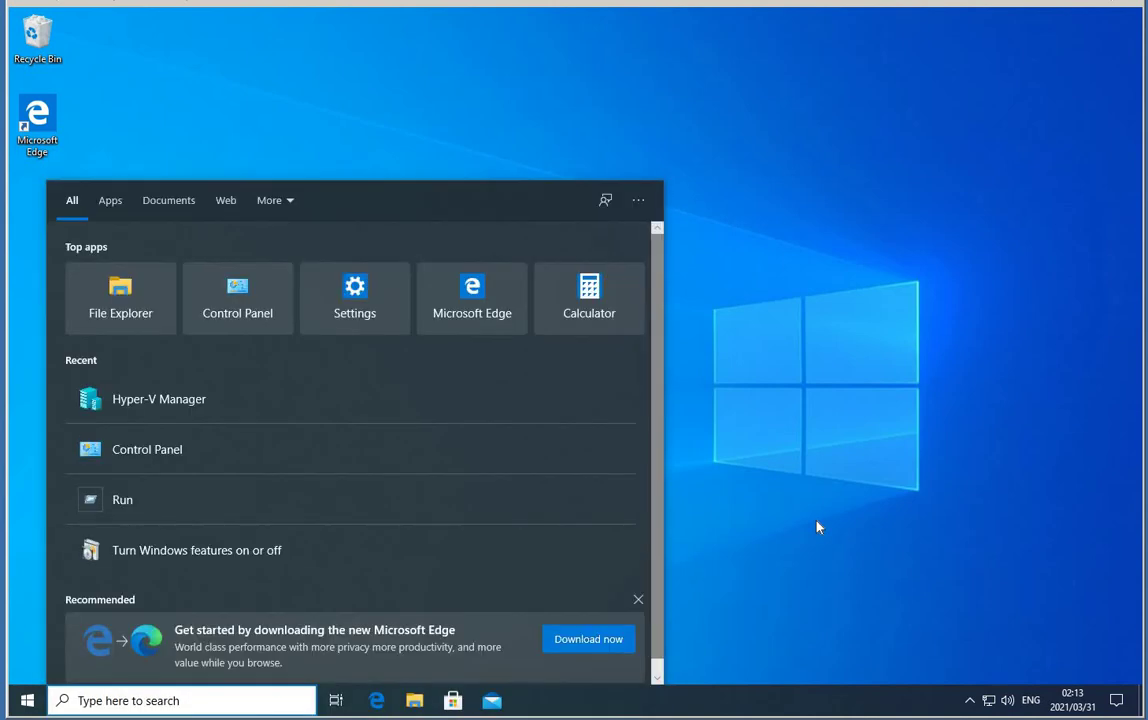
type("h")
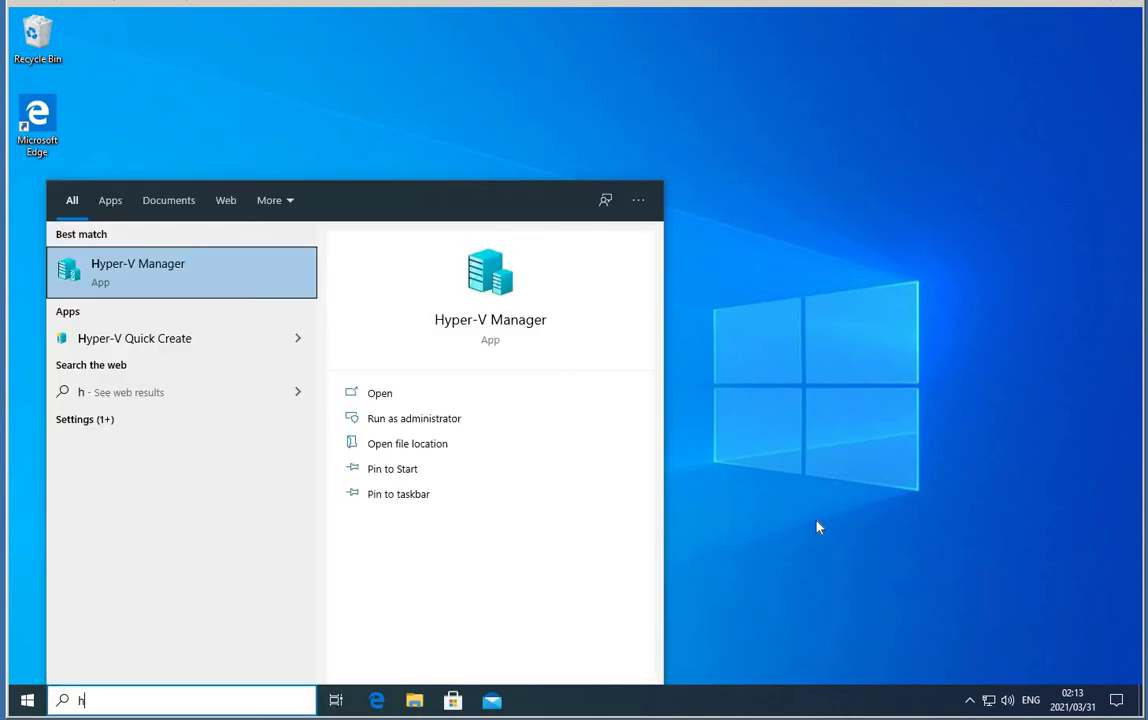
type("yper")
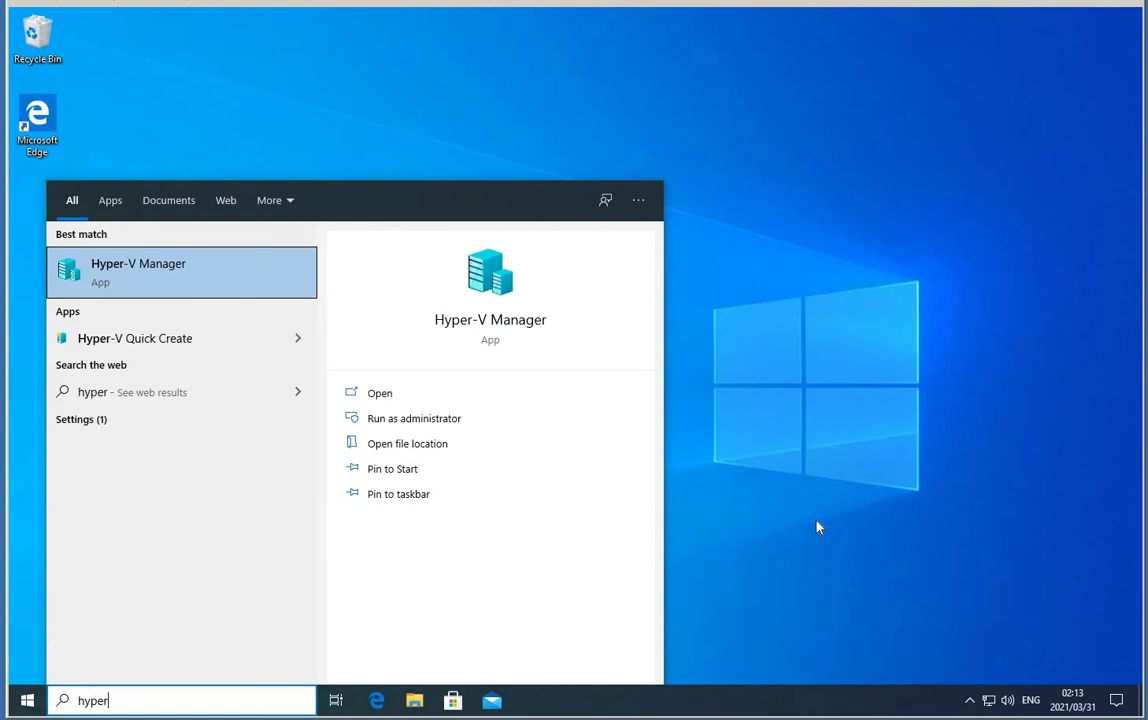
left_click(229, 276)
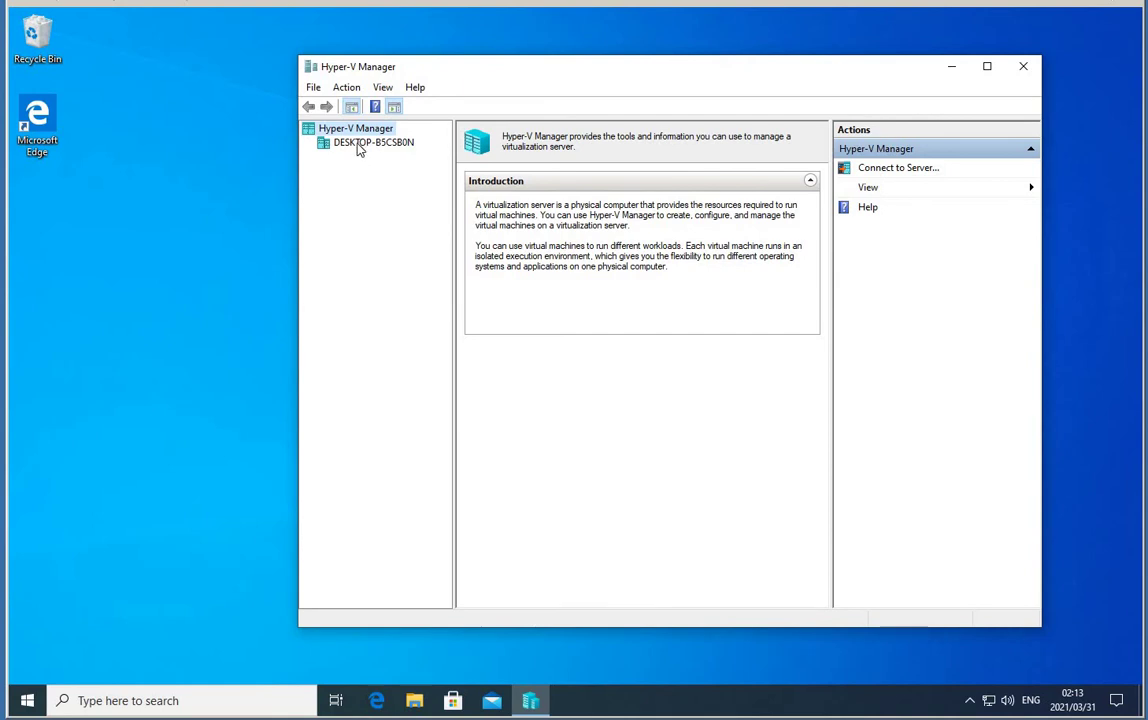
left_click(362, 145)
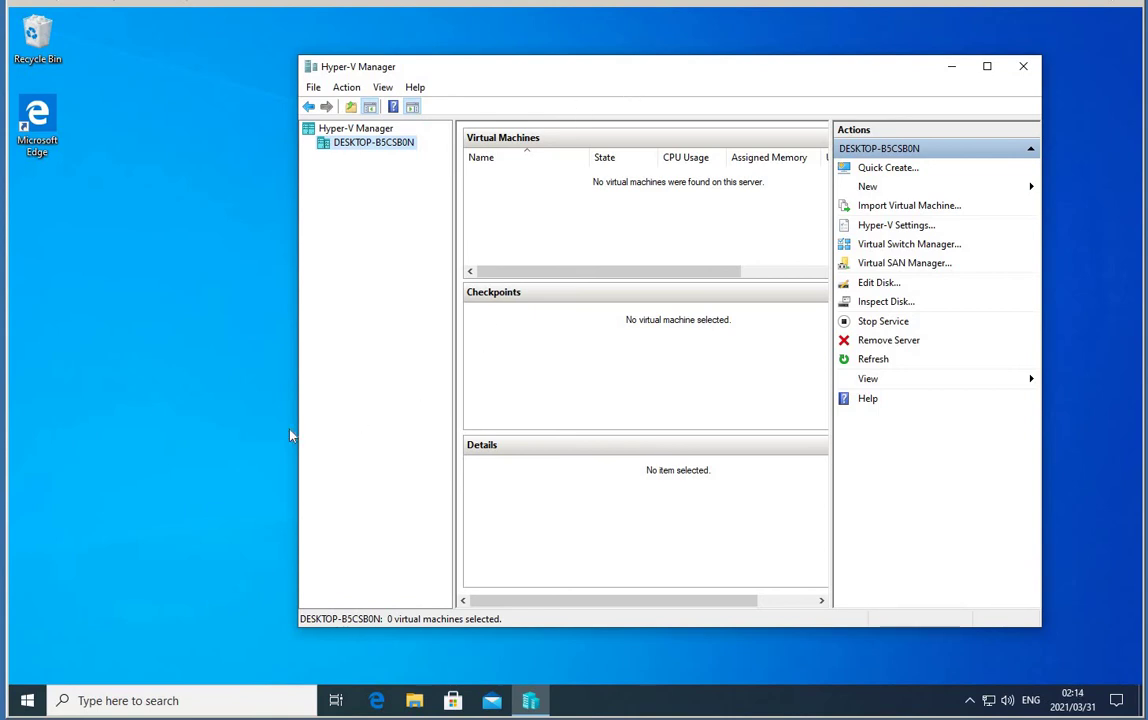
left_click(1024, 68)
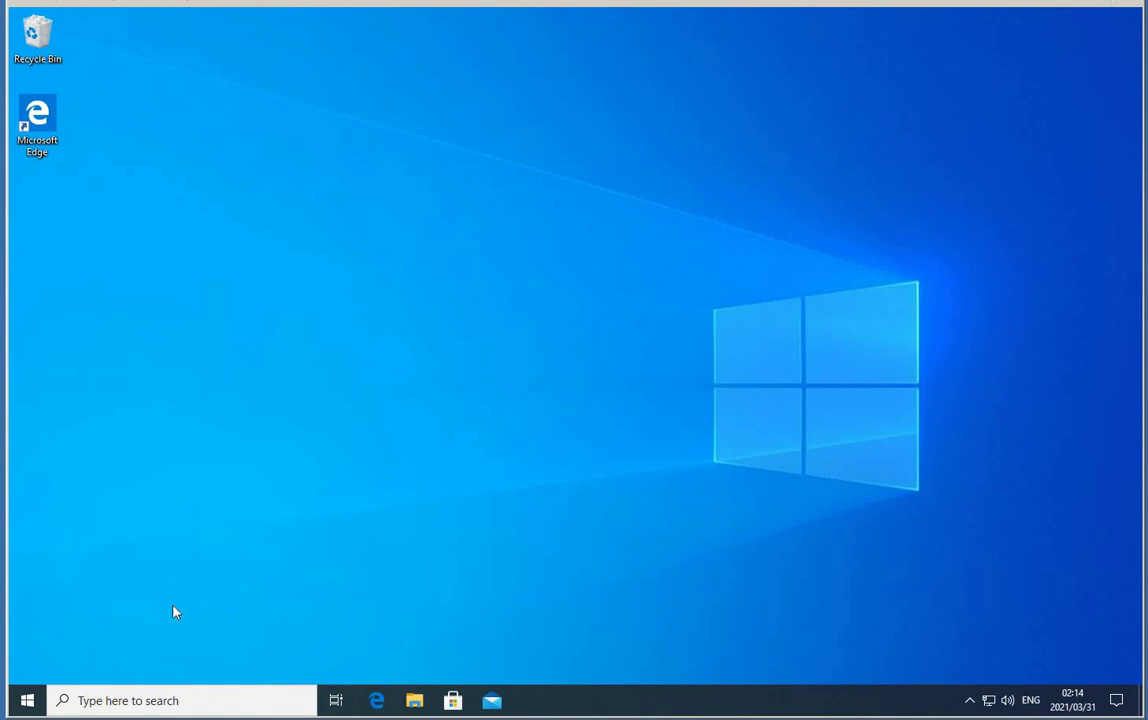
Step: Open the Windows Features dialog by way of Programs and Features in Control Panel
left_click(168, 703)
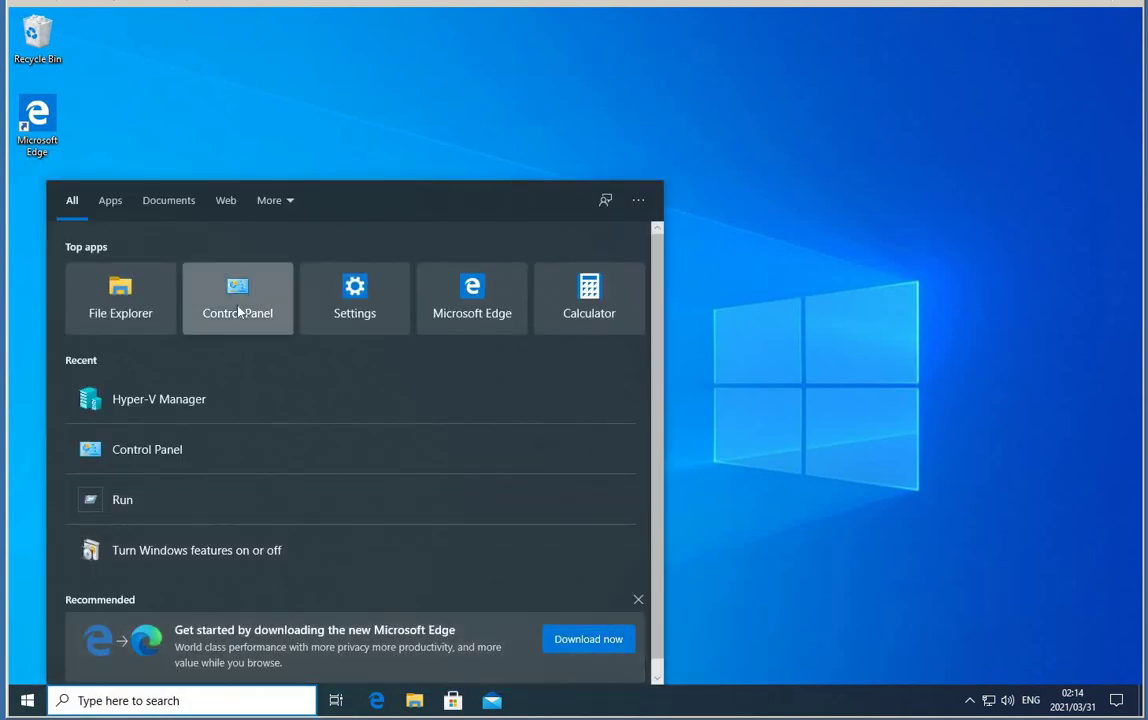
left_click(238, 313)
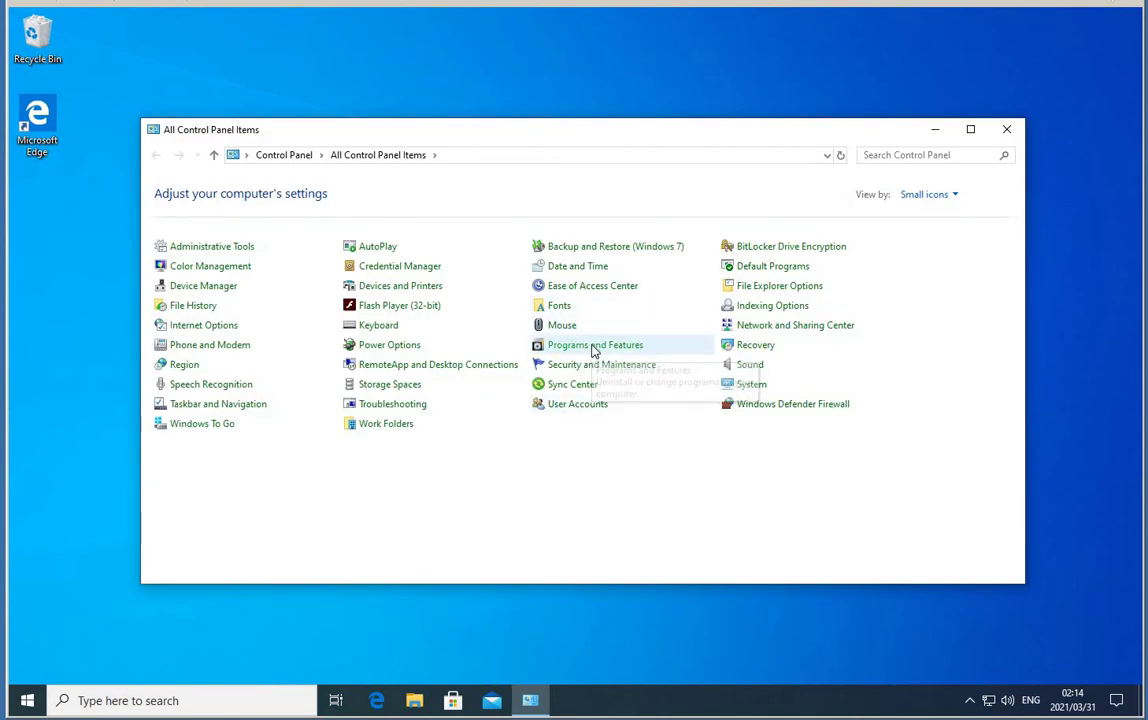
left_click(594, 346)
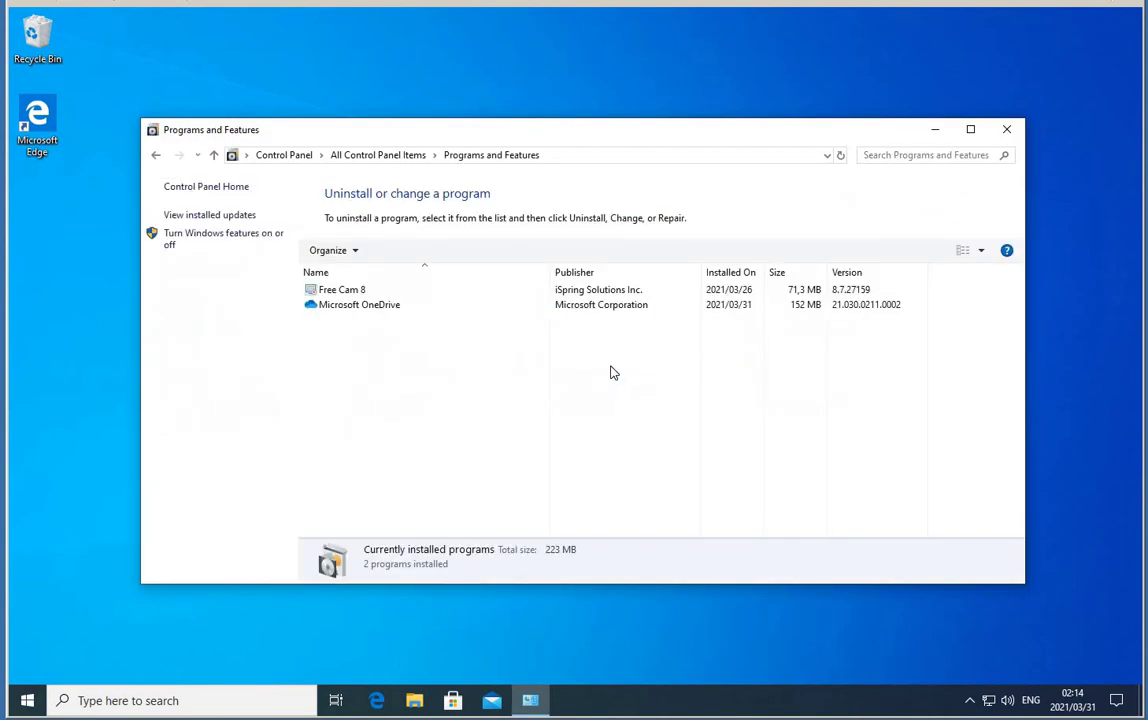
left_click(237, 246)
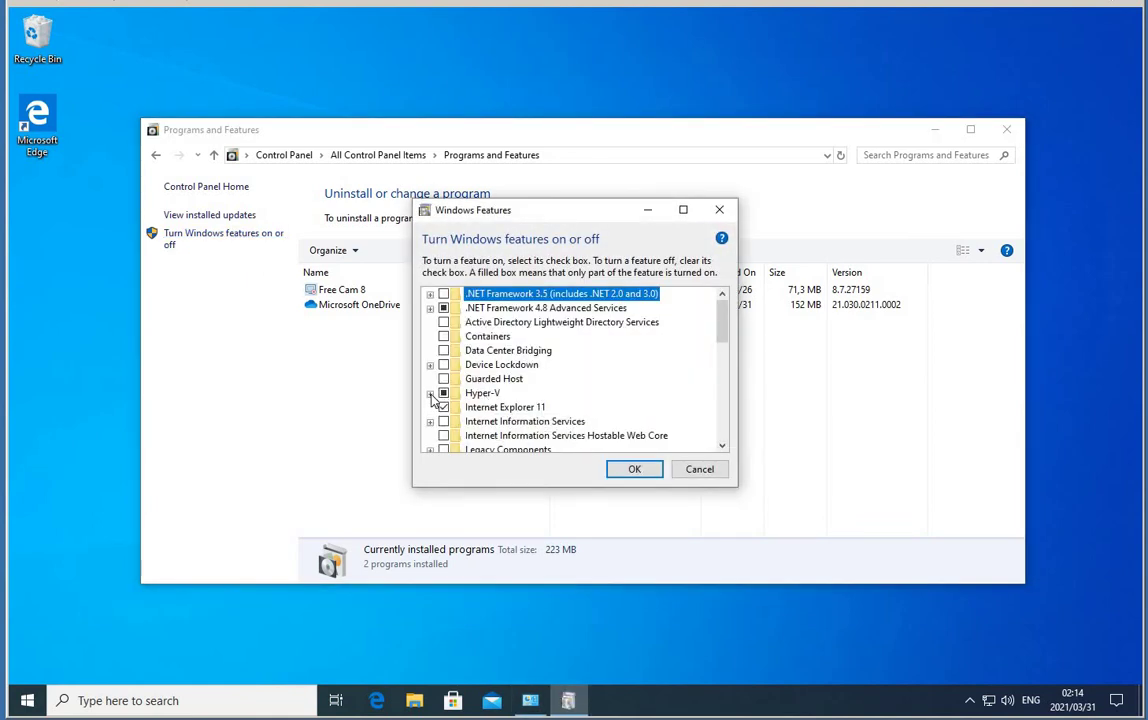
Step: Expand the Hyper-V feature and disable it together with its Management Tools and Platform
left_click(430, 393)
scroll(432, 395, "down", 1)
left_click(445, 393)
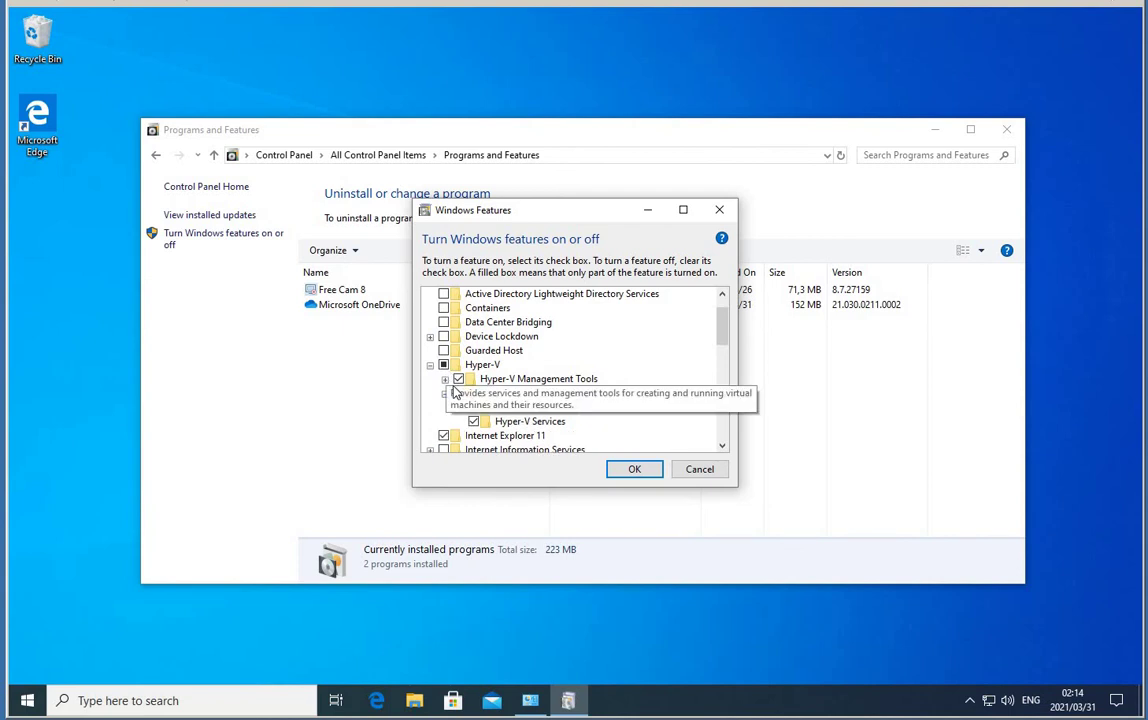
left_click(443, 364)
Step: Disable the Virtual Machine Platform feature in the Windows features list
scroll(653, 385, "down", 1)
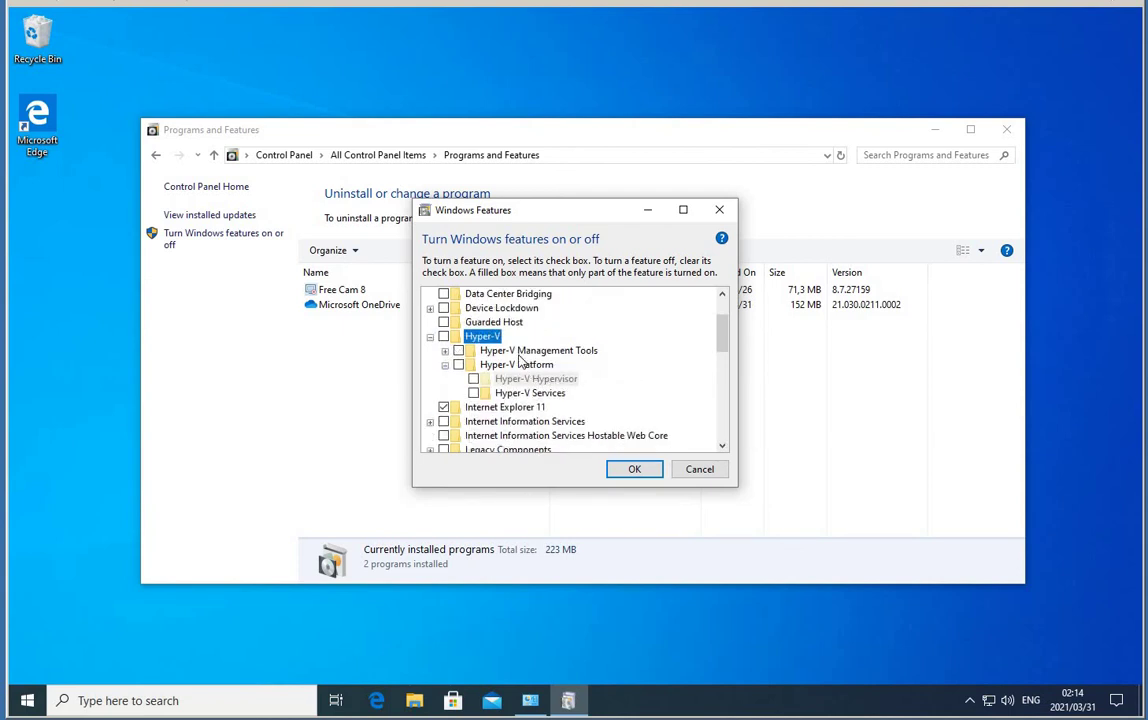
scroll(620, 397, "down", 2)
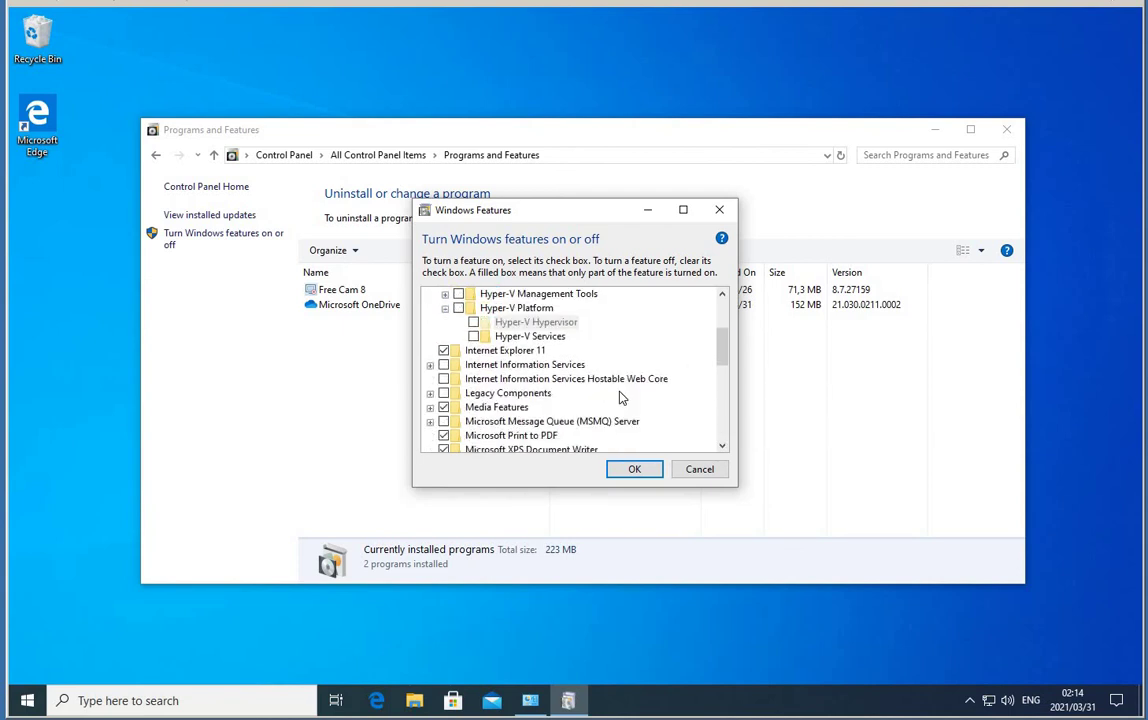
scroll(620, 397, "down", 3)
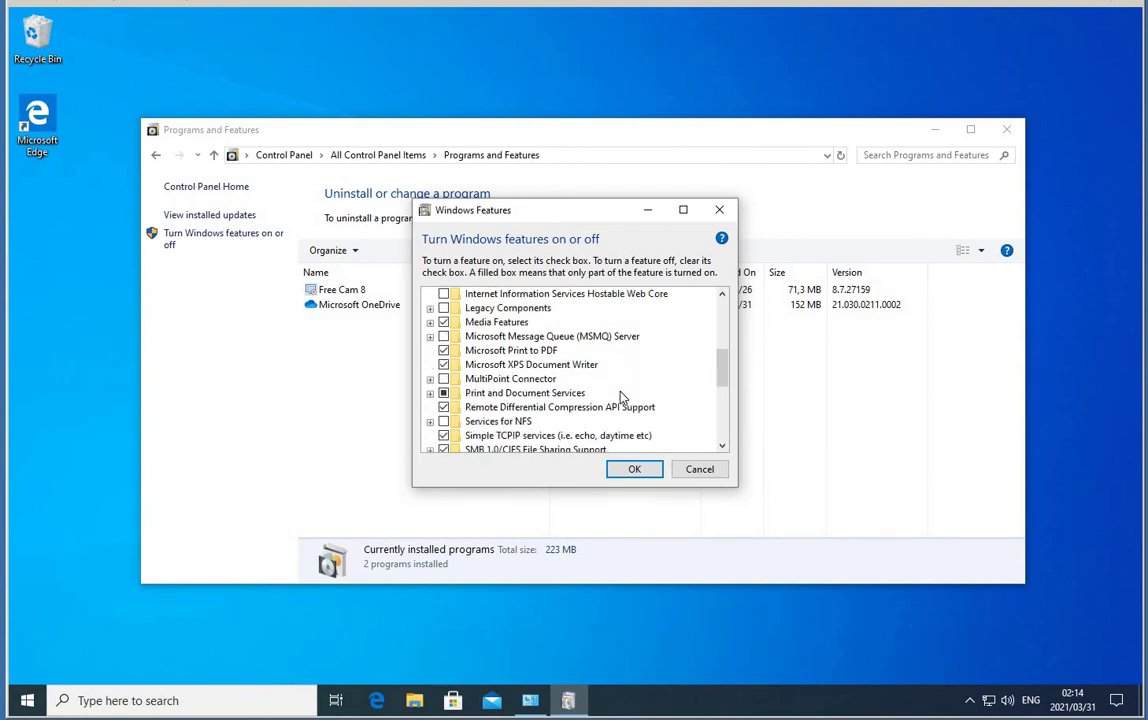
scroll(620, 397, "down", 4)
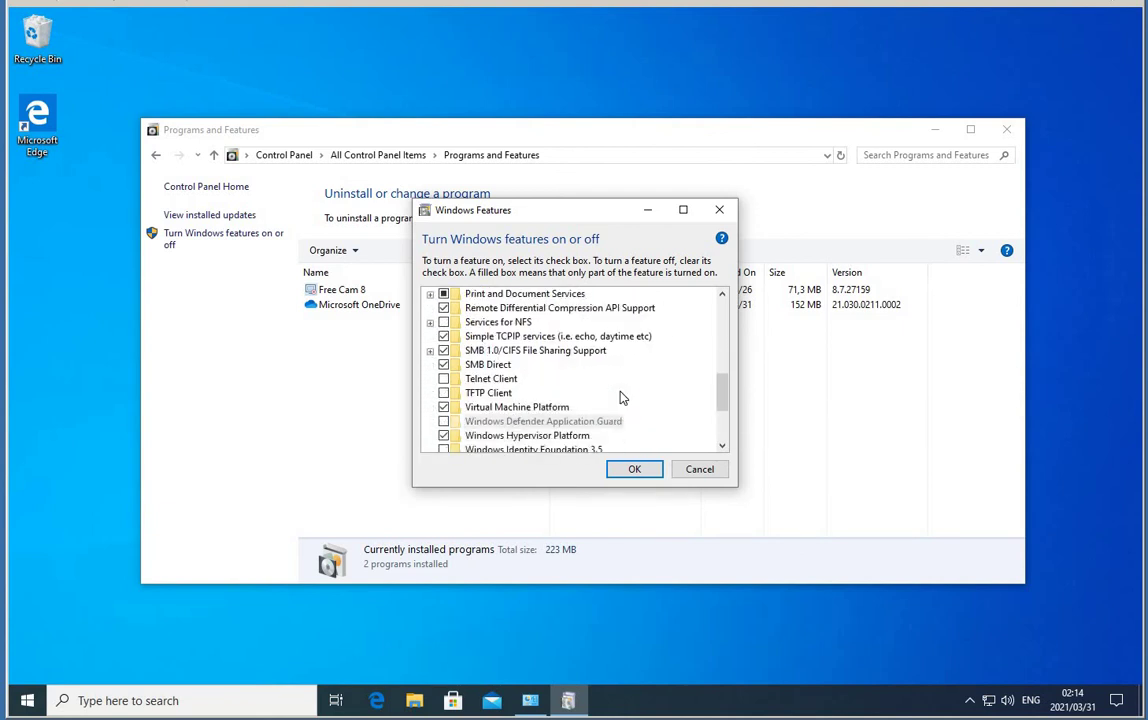
scroll(620, 397, "down", 1)
left_click(443, 393)
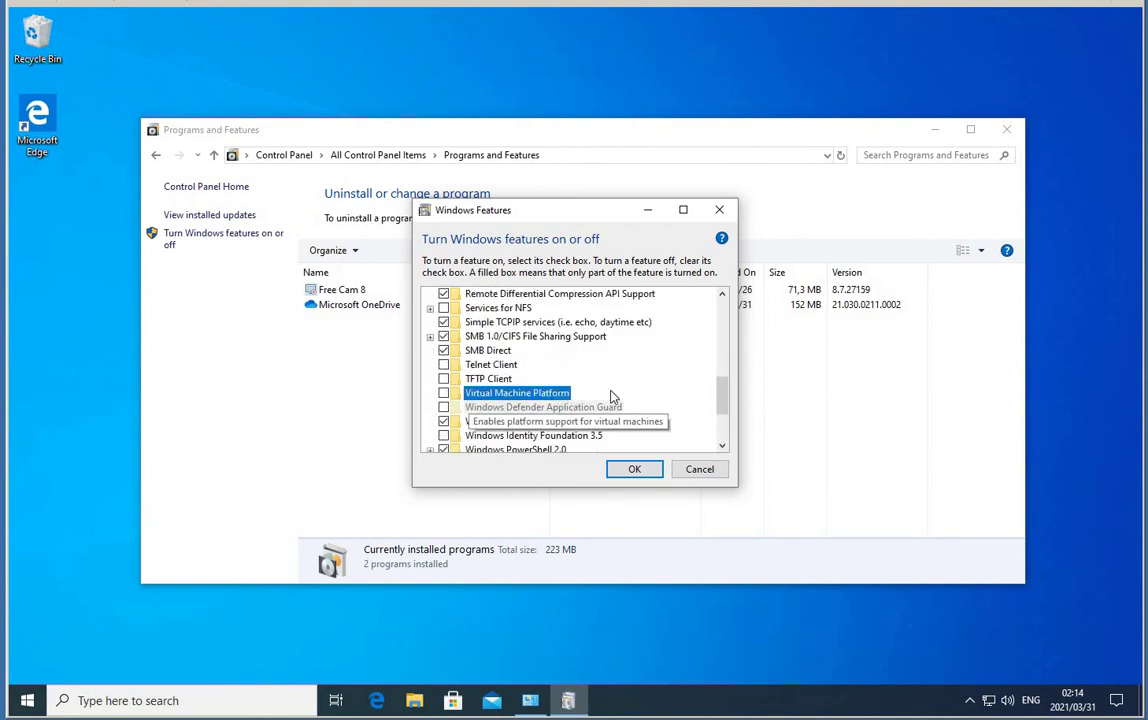
Step: Examine the Windows Hypervisor Platform entry and the other features through the end of the list
scroll(625, 395, "down", 1)
scroll(570, 388, "down", 1)
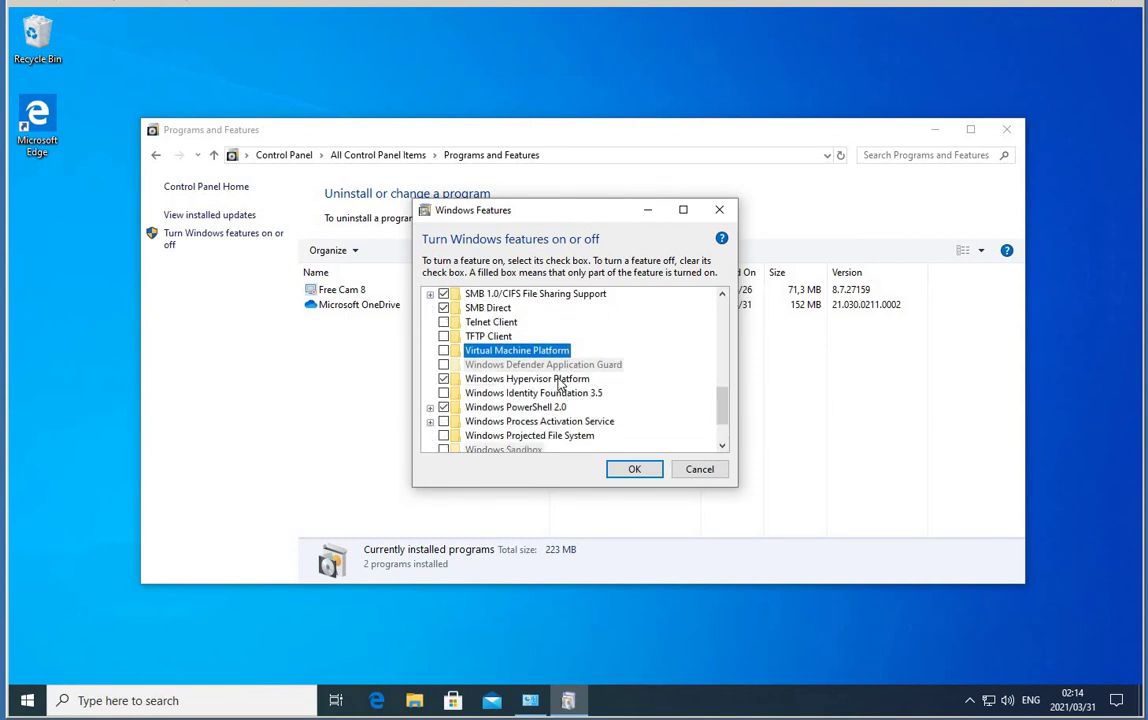
left_click(560, 380)
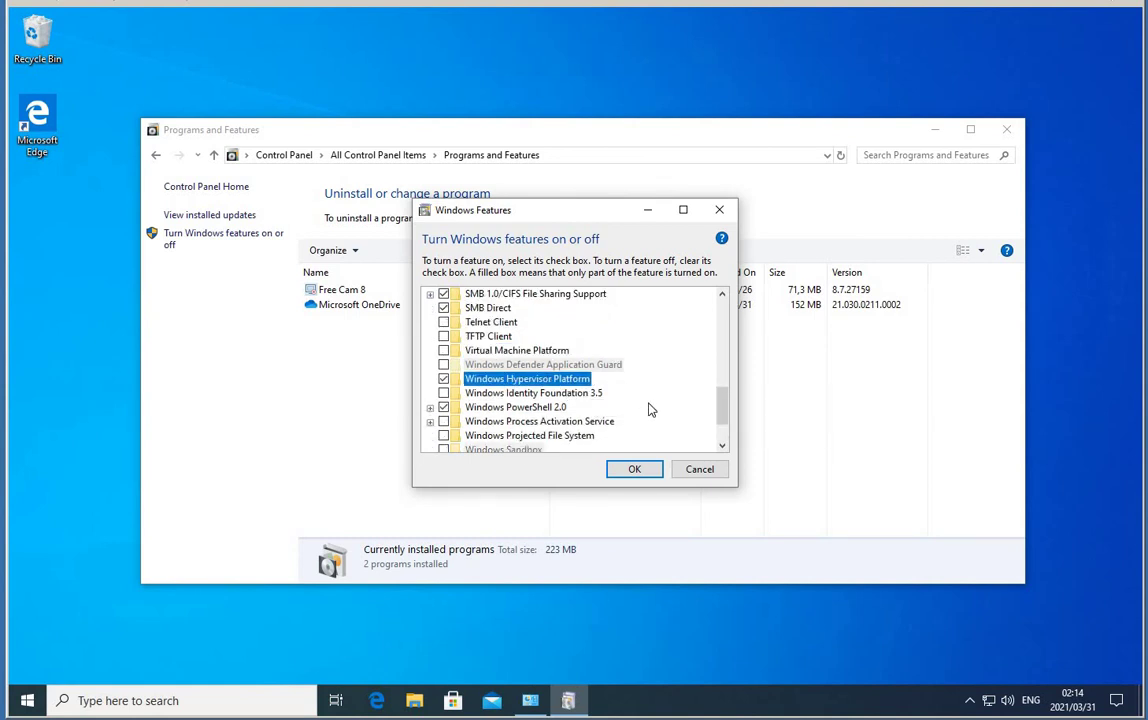
scroll(665, 410, "down", 1)
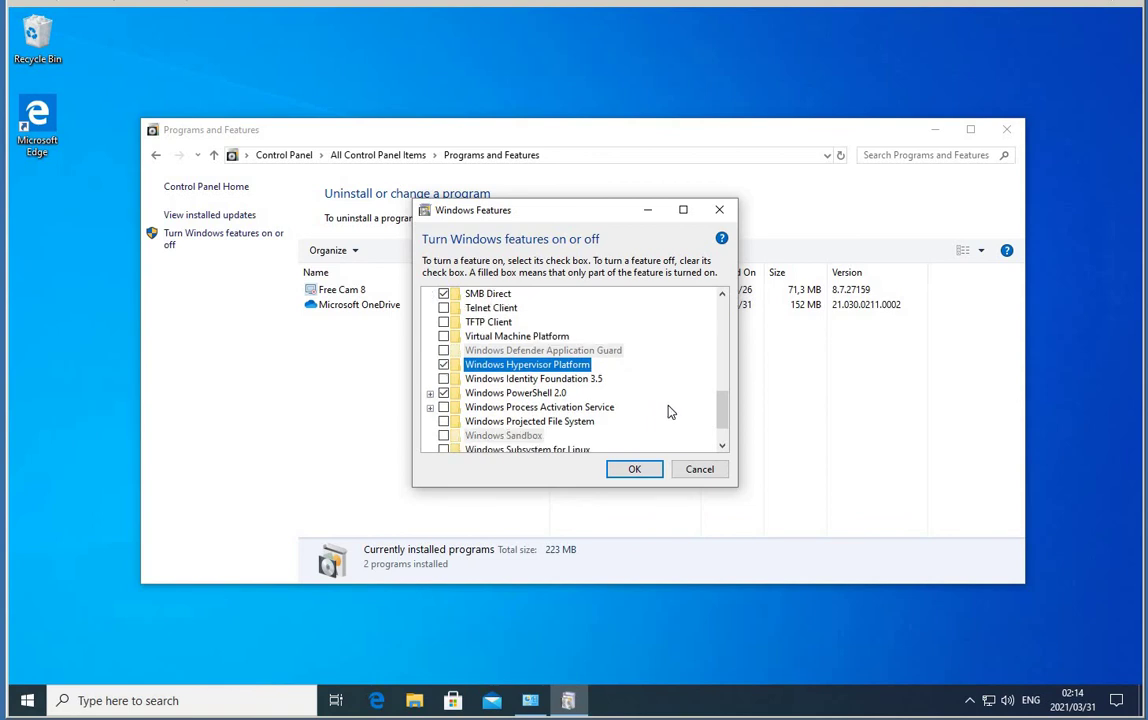
scroll(655, 400, "down", 2)
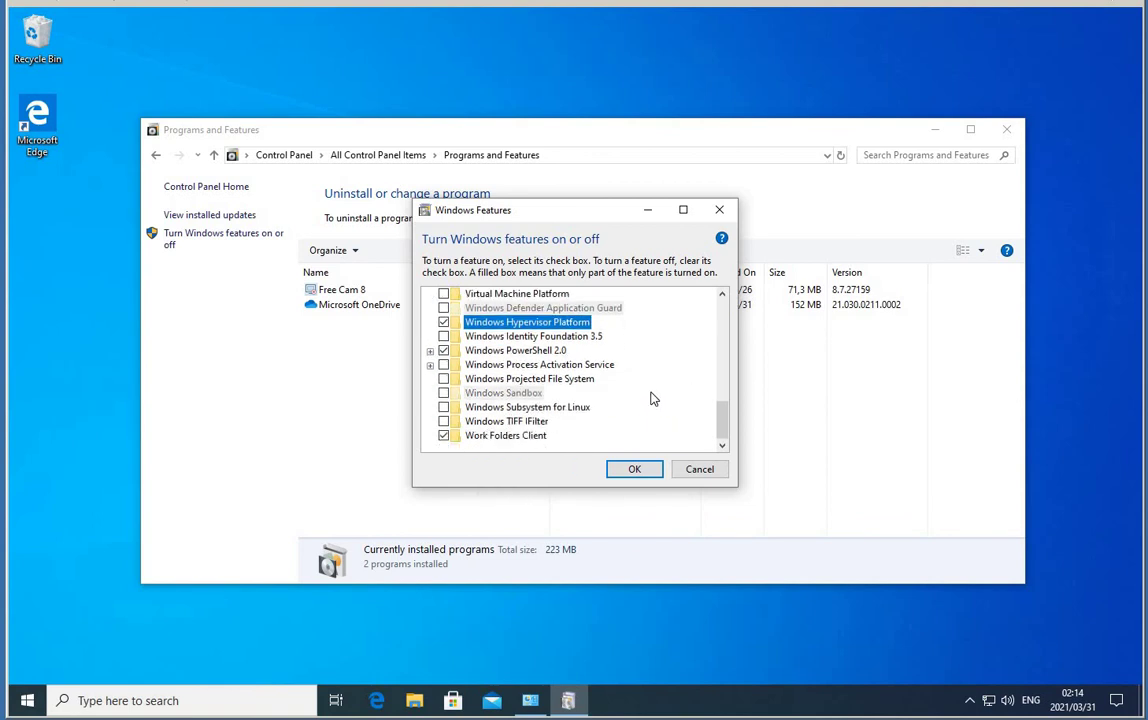
scroll(651, 398, "up", 1)
scroll(651, 398, "up", 9)
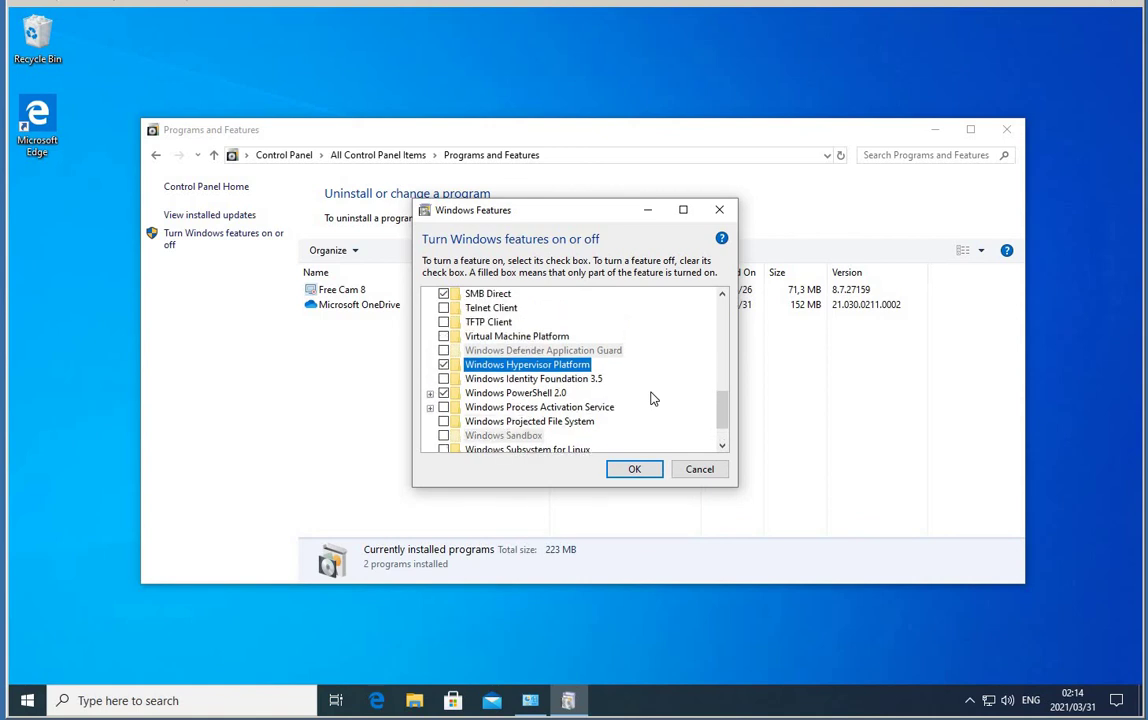
scroll(651, 398, "up", 7)
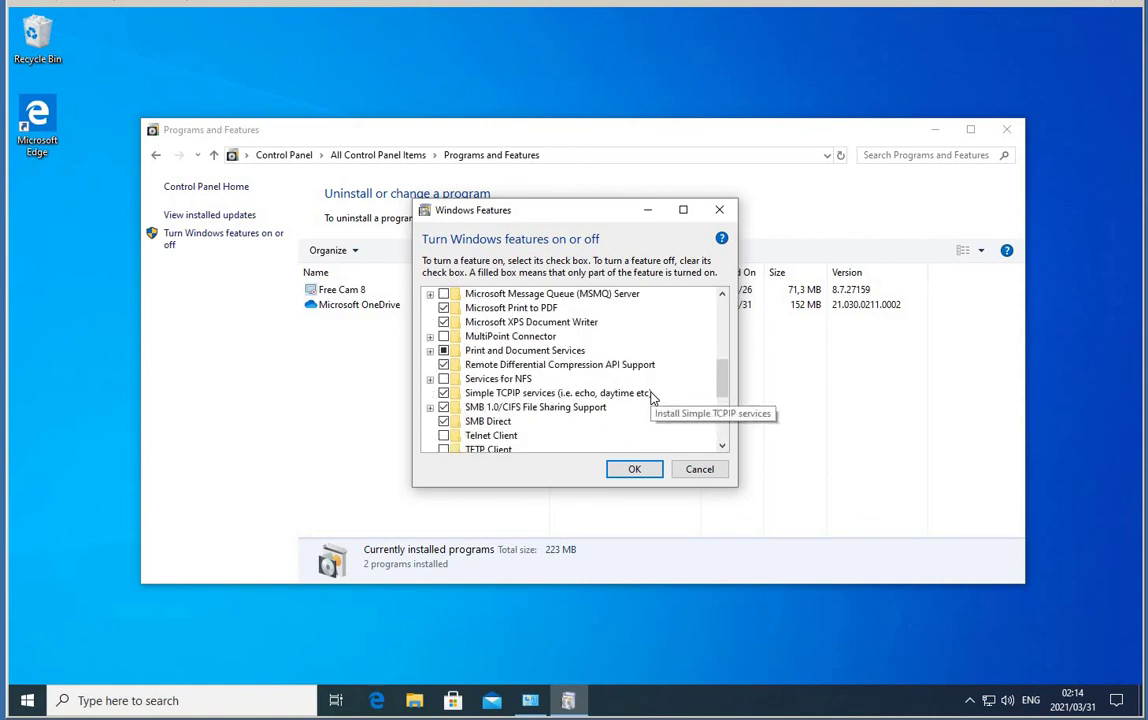